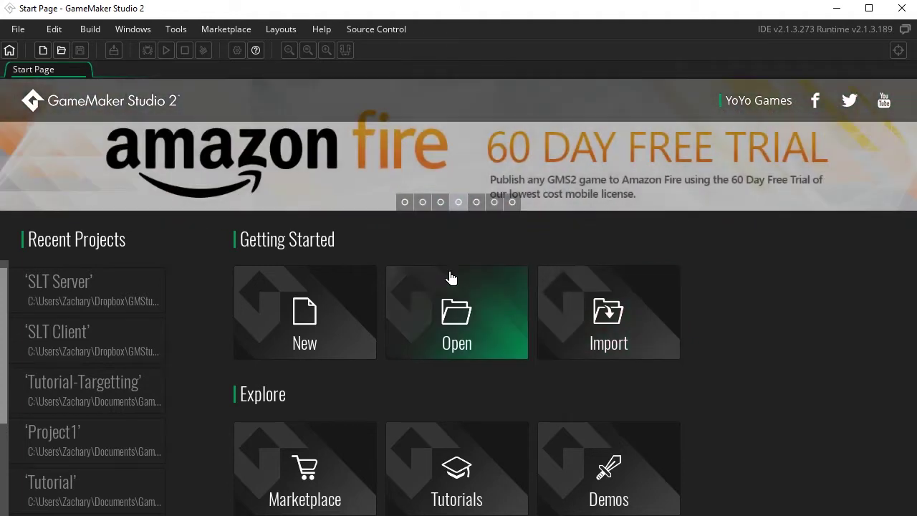
{"action": "left_click", "coordinate": [422, 202]}
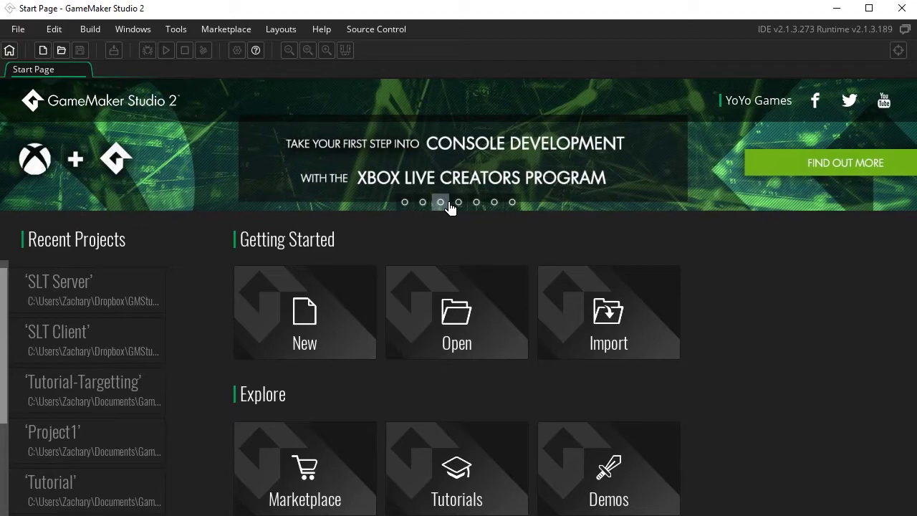
{"action": "left_click", "coordinate": [442, 203]}
{"action": "left_click", "coordinate": [460, 203]}
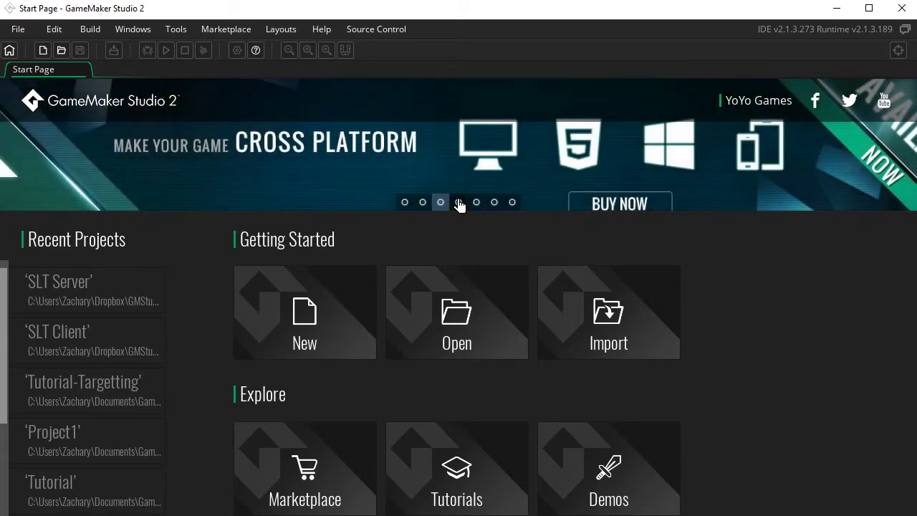
{"action": "left_click", "coordinate": [477, 204]}
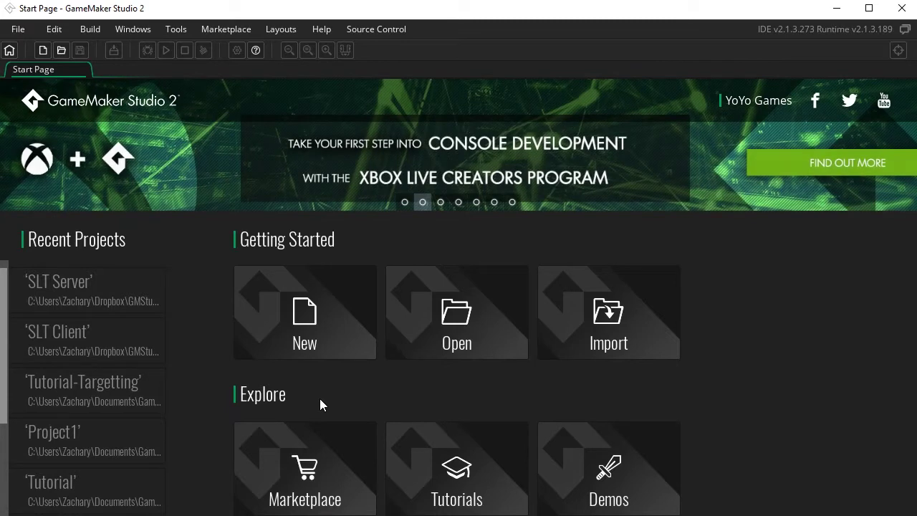
Create a new GameMaker Language project named Basics2 in the GameMakerStudio2 folder.
{"action": "left_click", "coordinate": [292, 300]}
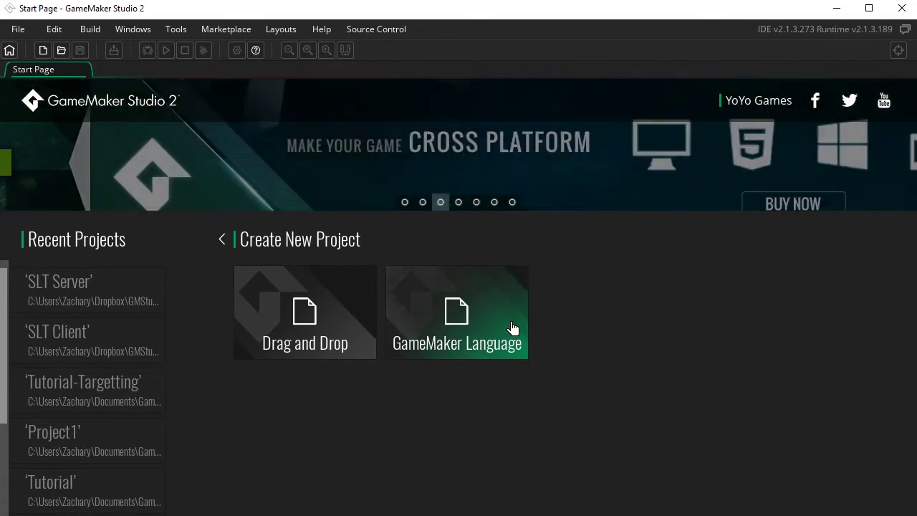
{"action": "left_click", "coordinate": [463, 307]}
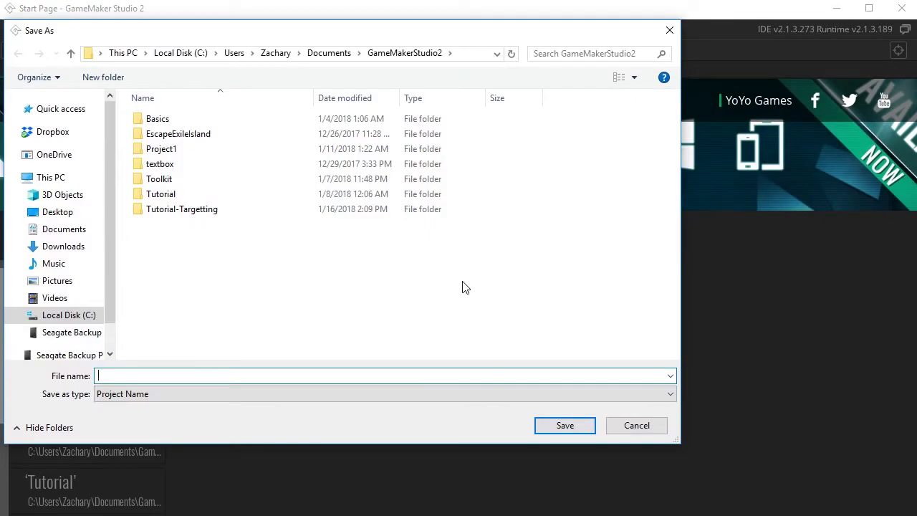
{"action": "type", "text": "Basics"}
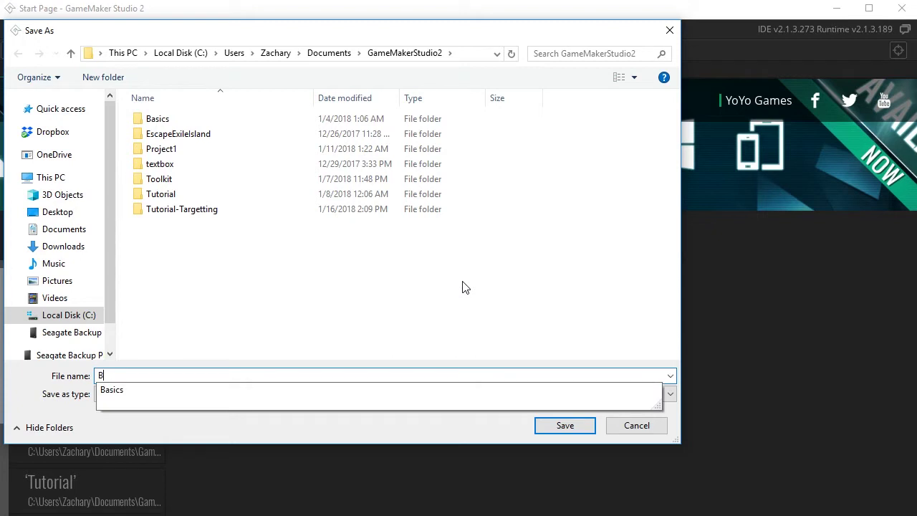
{"action": "key", "text": "Return"}
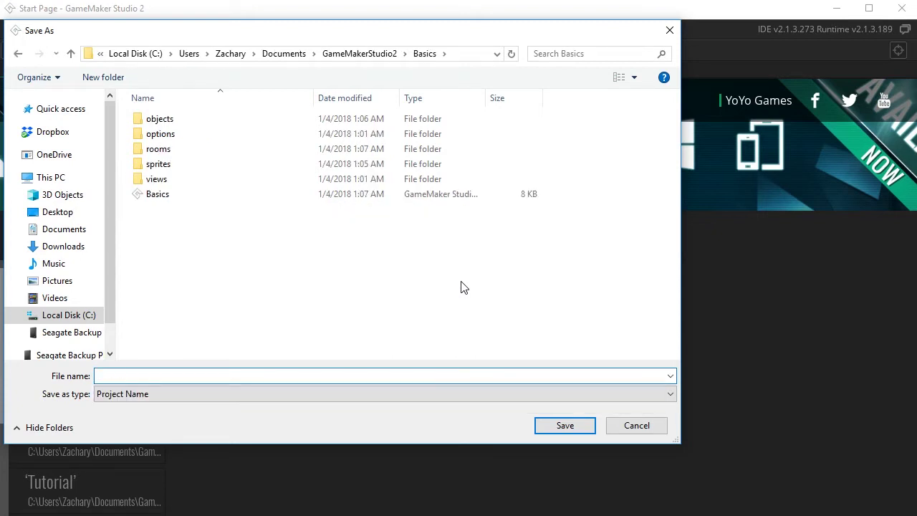
{"action": "key", "text": "alt+Left"}
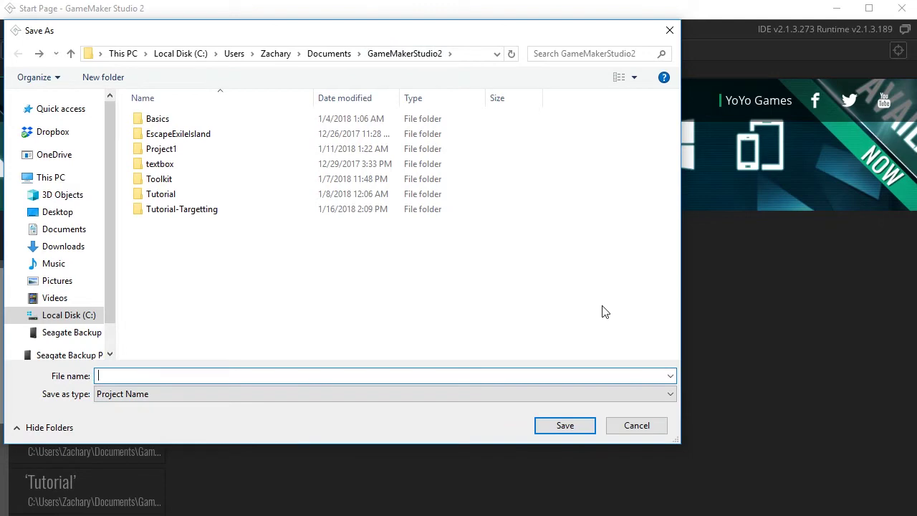
{"action": "type", "text": "Basics2"}
{"action": "left_click", "coordinate": [548, 424]}
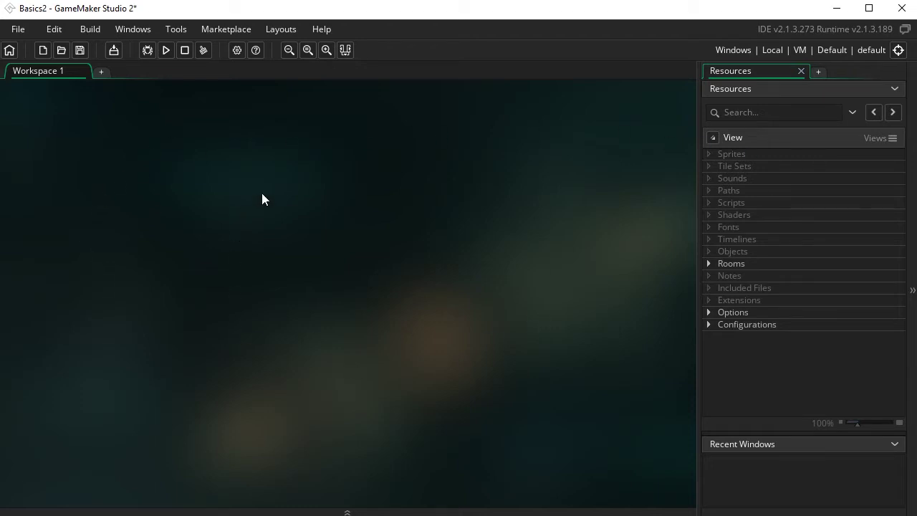
Test-run the empty Basics2 game and close its game window.
{"action": "left_click", "coordinate": [738, 154]}
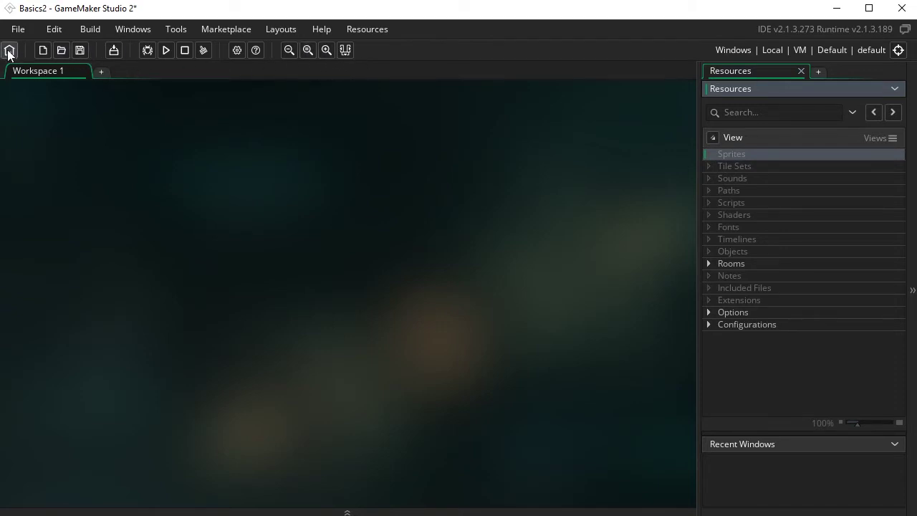
{"action": "left_click", "coordinate": [166, 51]}
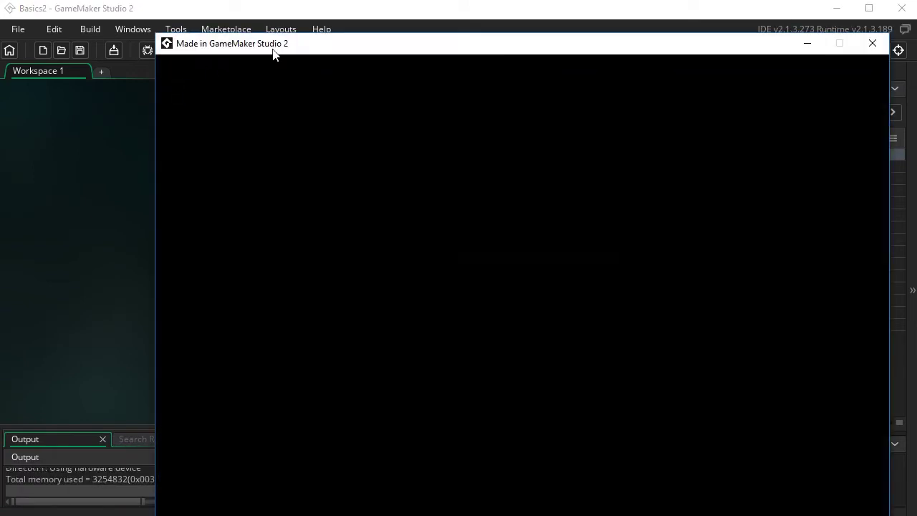
{"action": "left_click_drag", "start_coordinate": [176, 4], "coordinate": [160, 106]}
{"action": "left_click", "coordinate": [758, 97]}
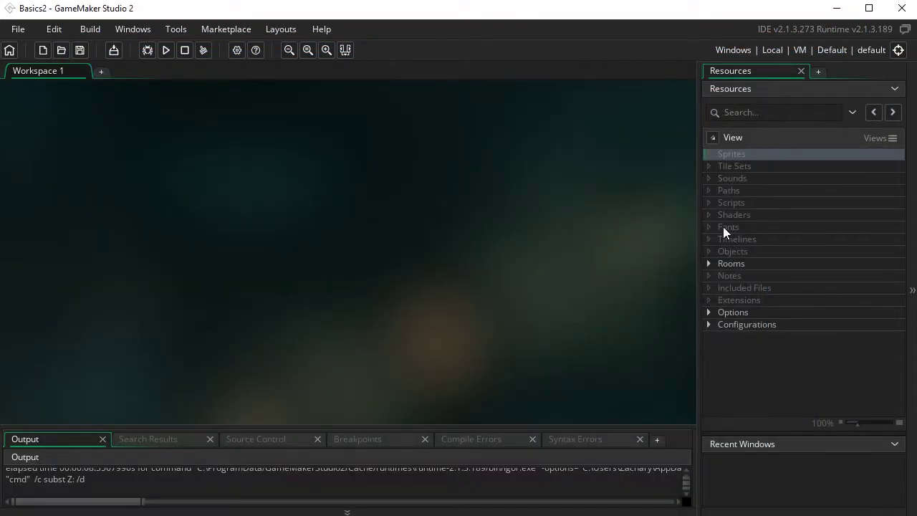
Inspect room0 in the room editor with its grid hidden, and close the room and its resource group.
{"action": "left_click", "coordinate": [711, 265]}
{"action": "left_click", "coordinate": [727, 277]}
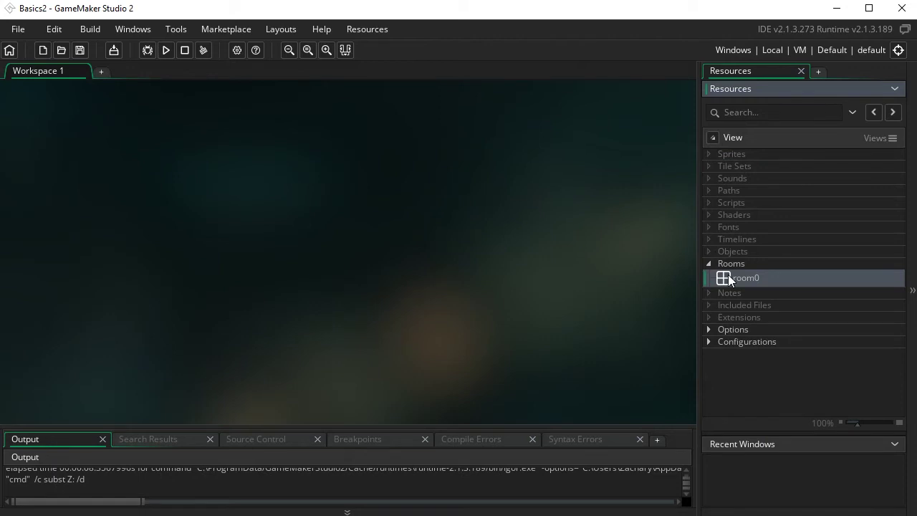
{"action": "double_click", "coordinate": [728, 277]}
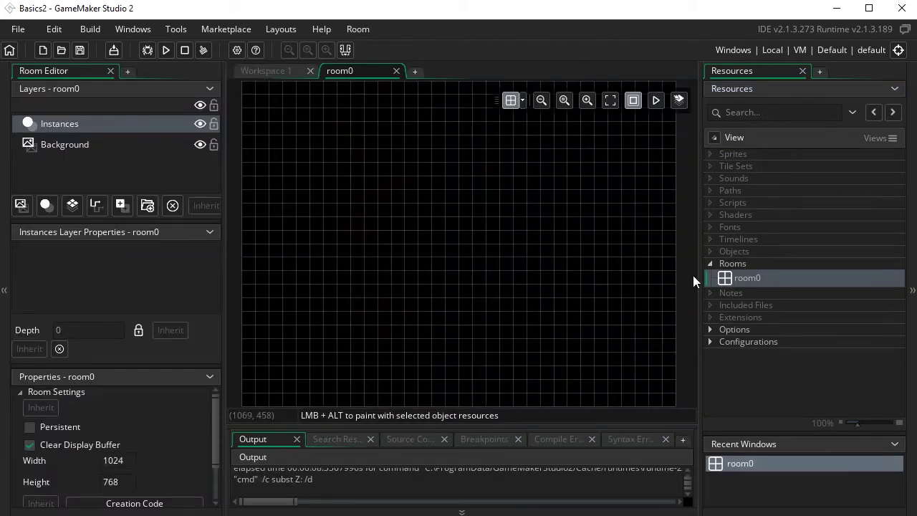
{"action": "left_click", "coordinate": [510, 101]}
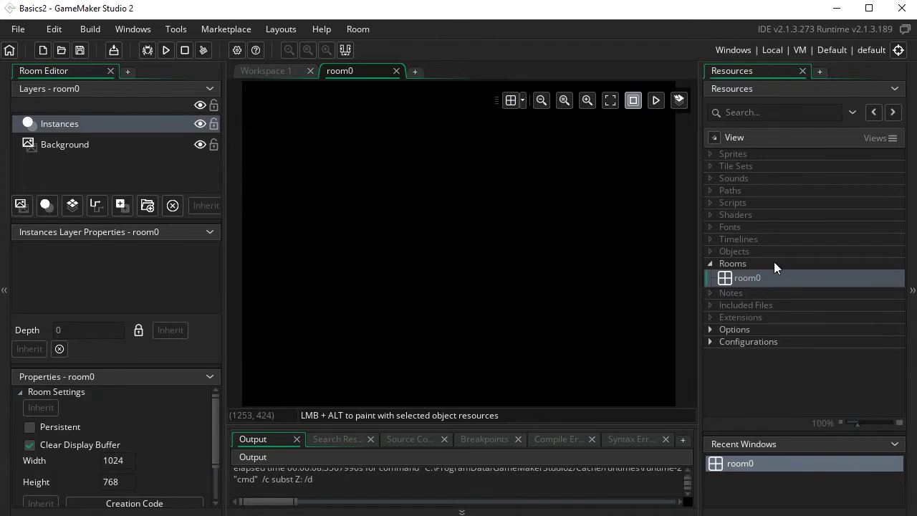
{"action": "left_click", "coordinate": [396, 71]}
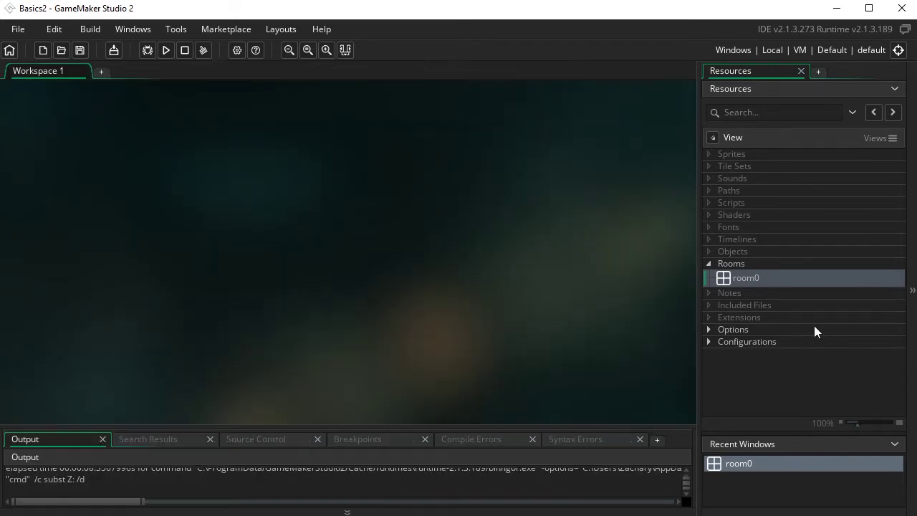
{"action": "left_click", "coordinate": [749, 153]}
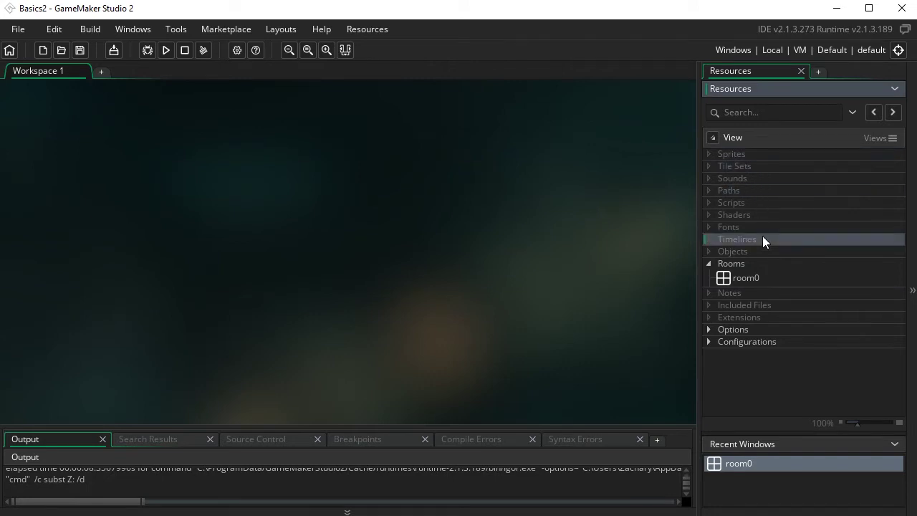
{"action": "left_click", "coordinate": [710, 264]}
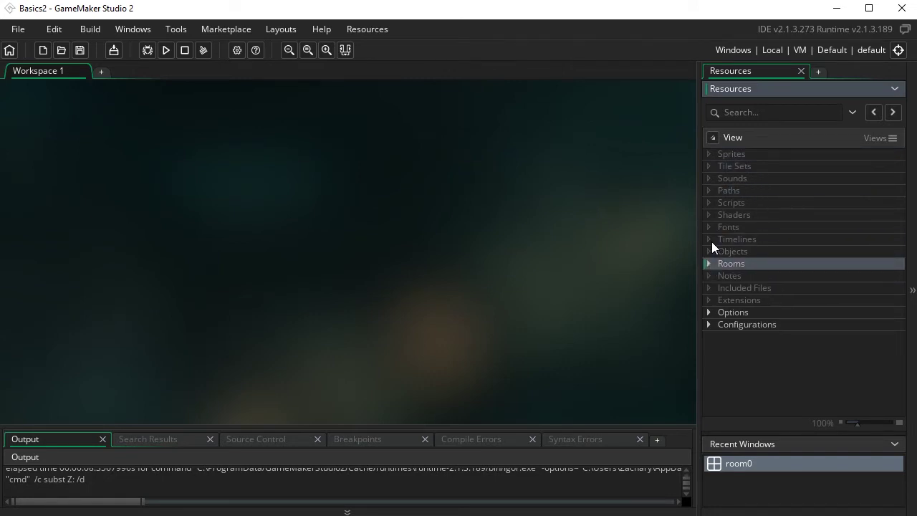
Examine the resource categories in the project's resource tree, from Sprites through Included Files, including the entries under Options.
{"action": "left_click", "coordinate": [742, 160]}
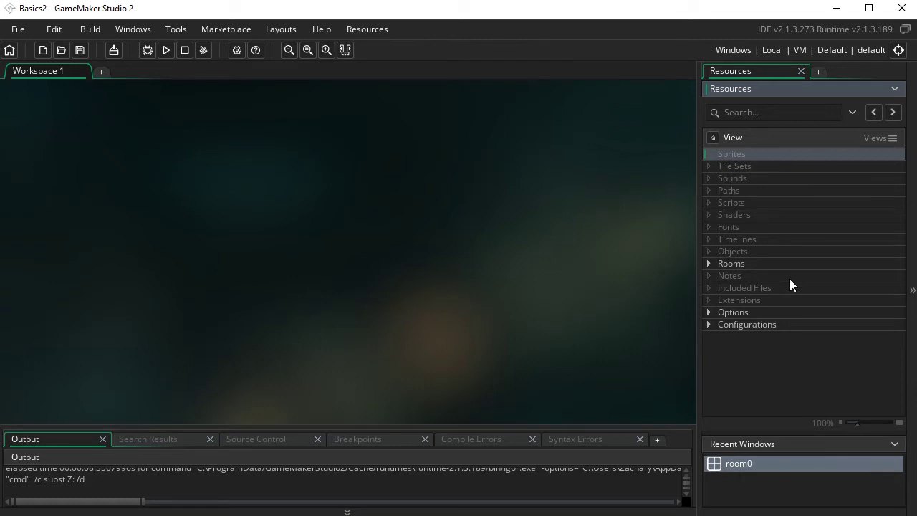
{"action": "left_click", "coordinate": [759, 262]}
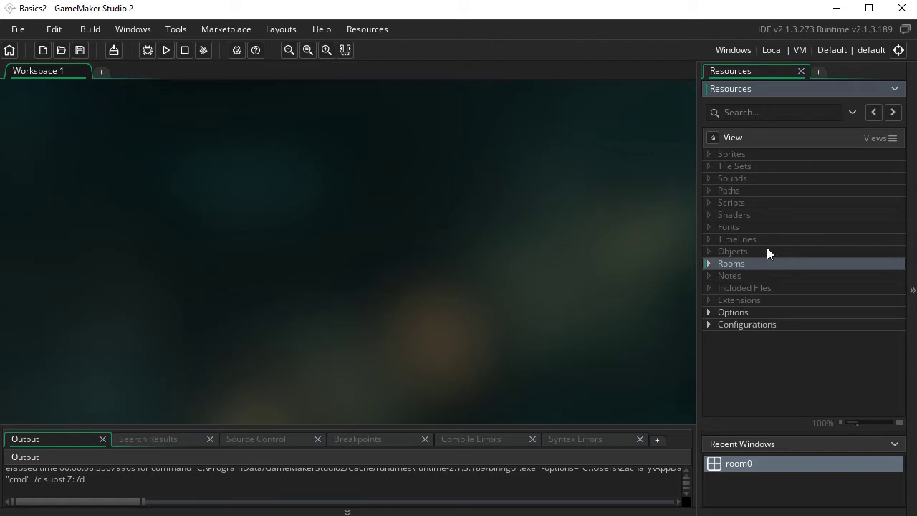
{"action": "left_click", "coordinate": [735, 154]}
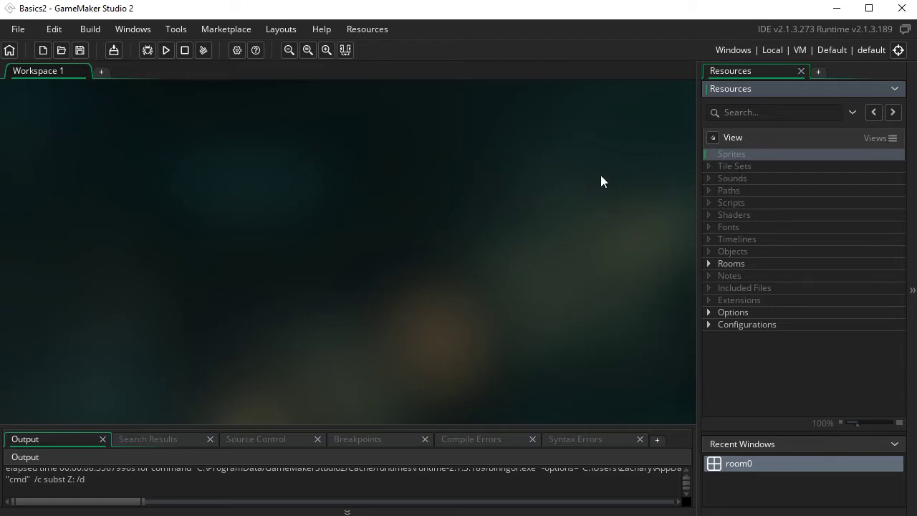
{"action": "left_click", "coordinate": [727, 167]}
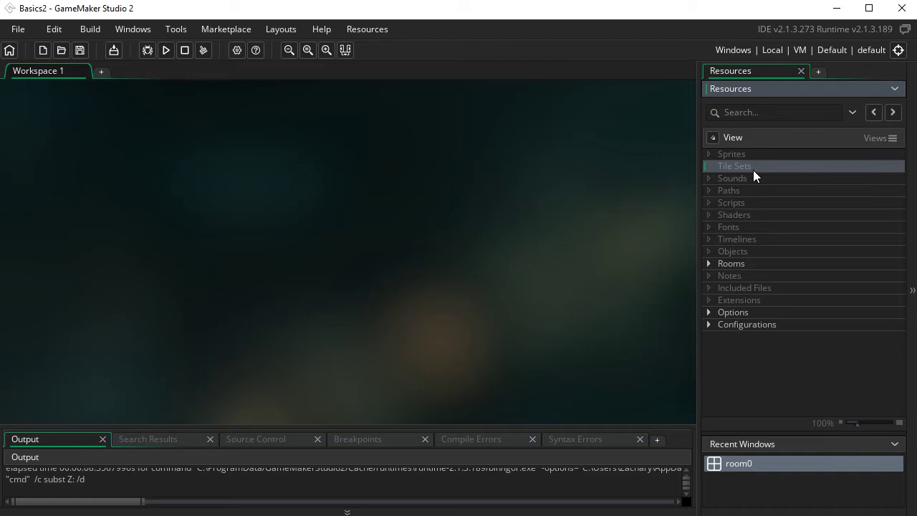
{"action": "left_click", "coordinate": [753, 178]}
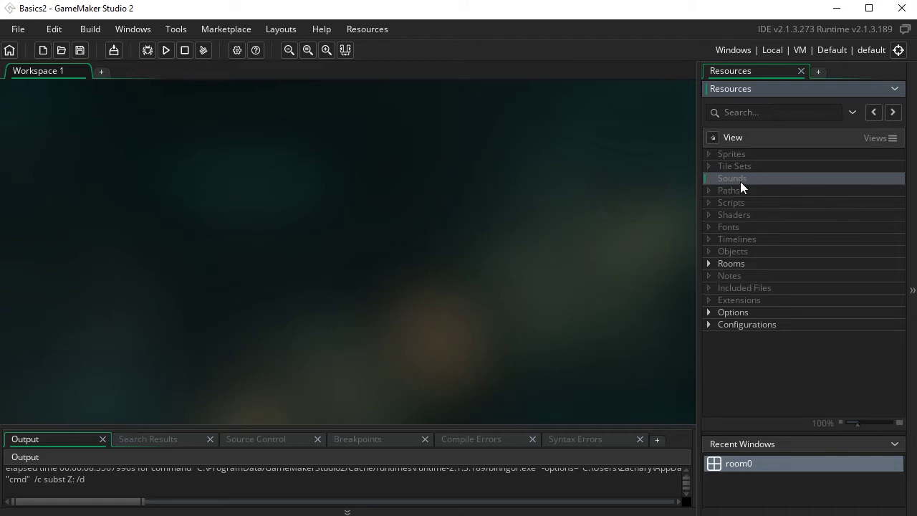
{"action": "left_click", "coordinate": [743, 193]}
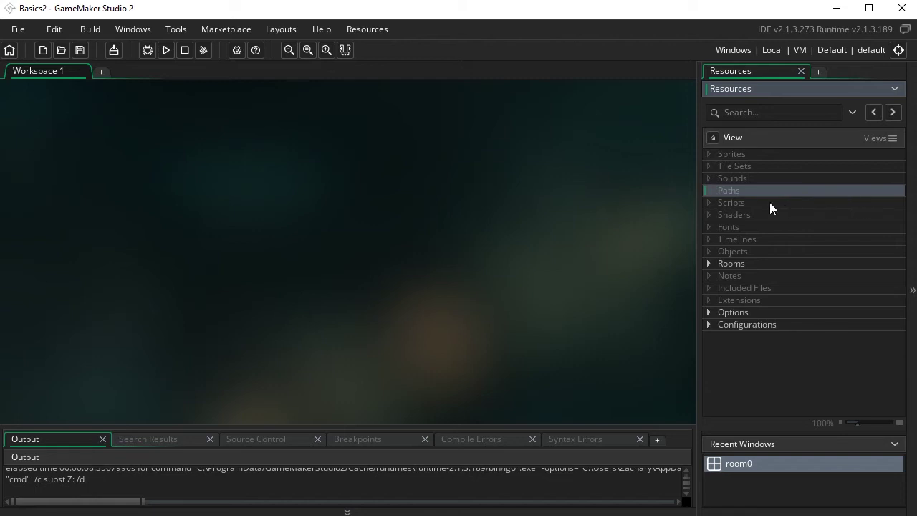
{"action": "left_click", "coordinate": [769, 203]}
{"action": "left_click", "coordinate": [770, 215]}
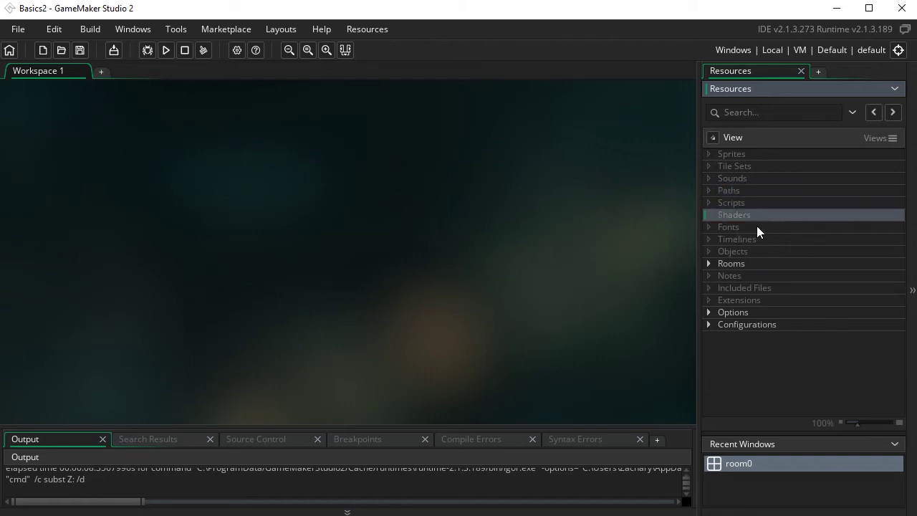
{"action": "left_click", "coordinate": [757, 228]}
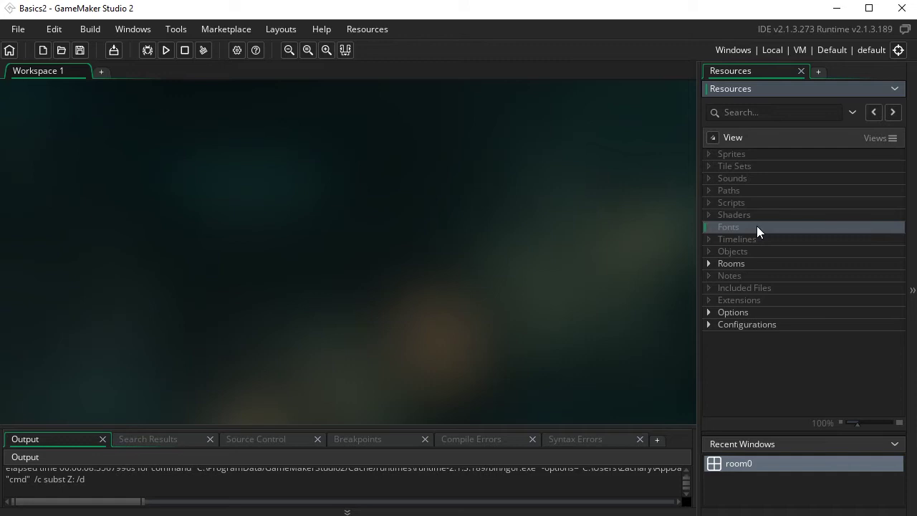
{"action": "left_click", "coordinate": [761, 237]}
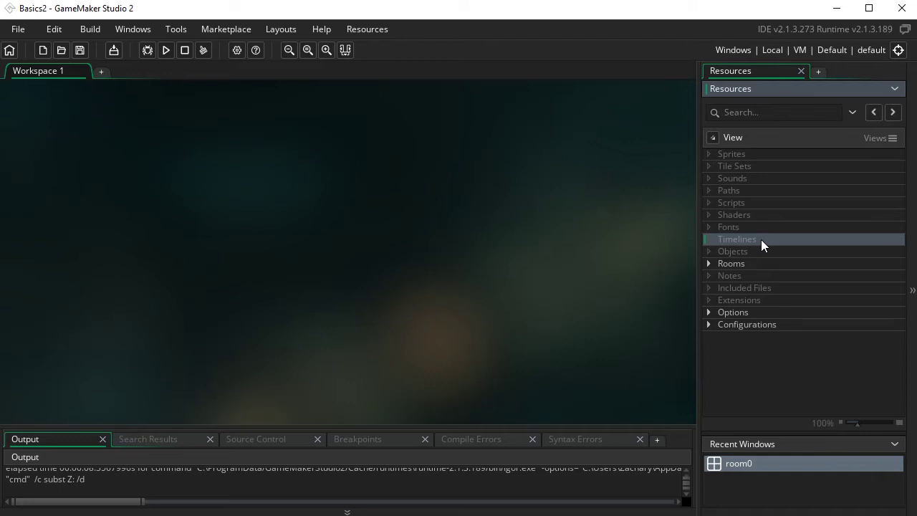
{"action": "left_click", "coordinate": [757, 251]}
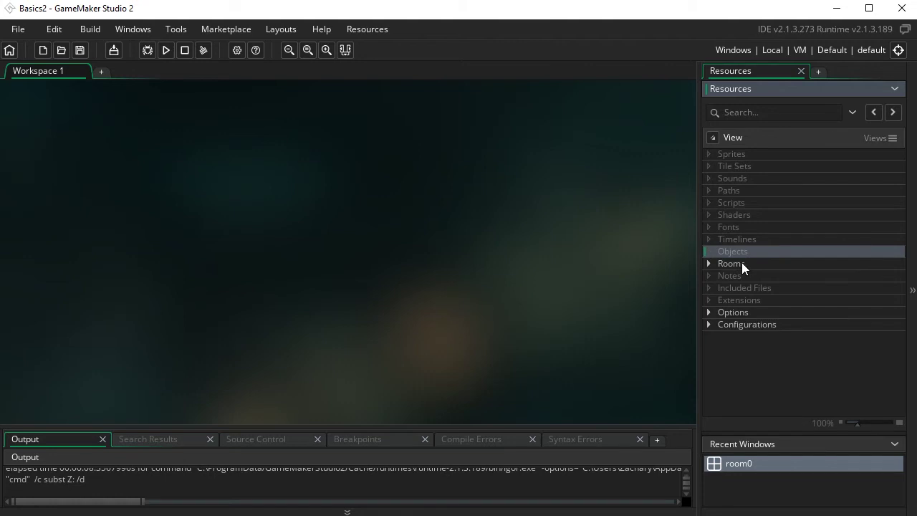
{"action": "left_click", "coordinate": [742, 262]}
{"action": "left_click", "coordinate": [744, 273]}
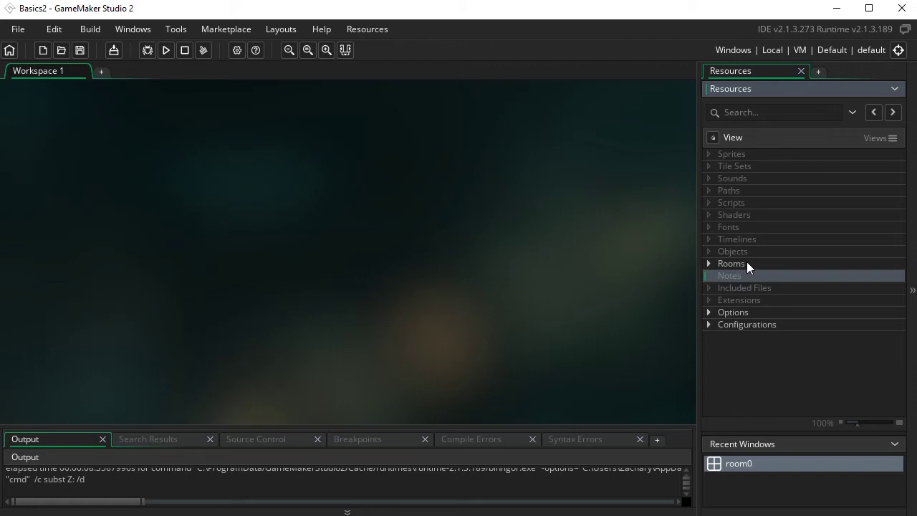
{"action": "left_click", "coordinate": [747, 290]}
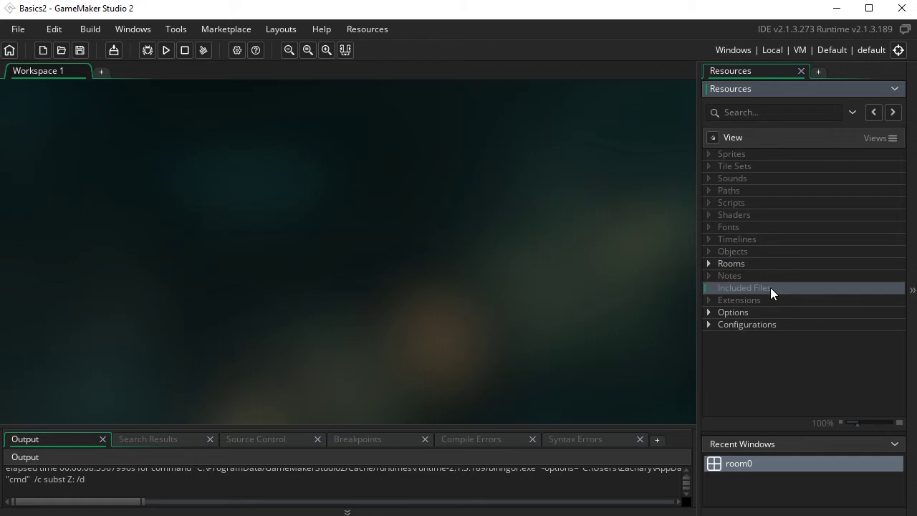
{"action": "left_click", "coordinate": [709, 312]}
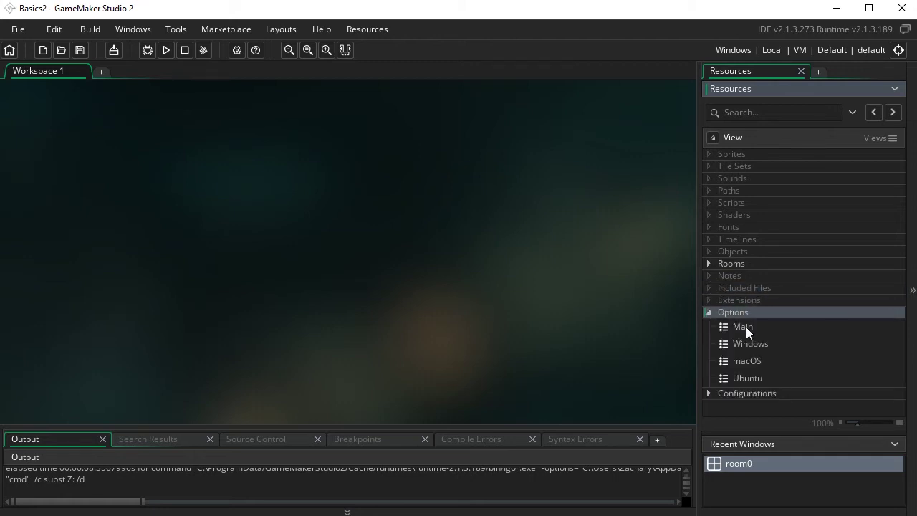
{"action": "left_click", "coordinate": [709, 312]}
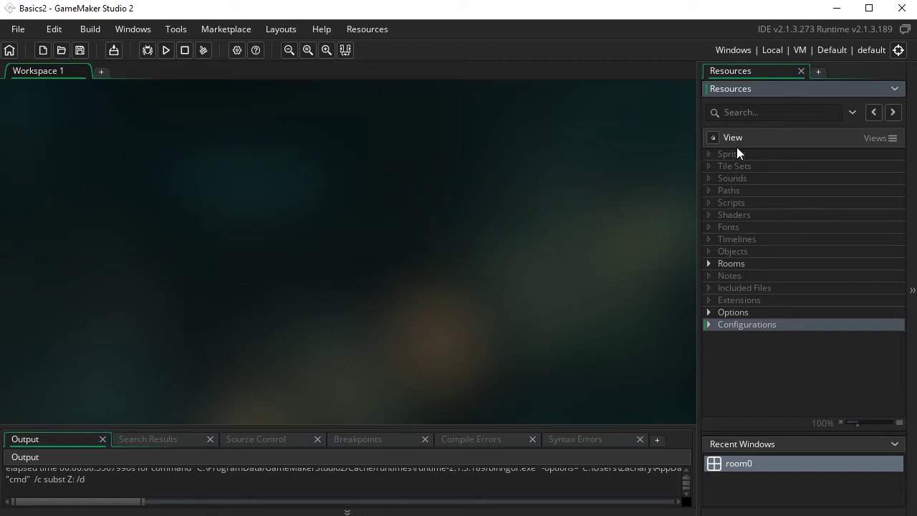
{"action": "left_click", "coordinate": [741, 154]}
{"action": "left_click", "coordinate": [744, 251]}
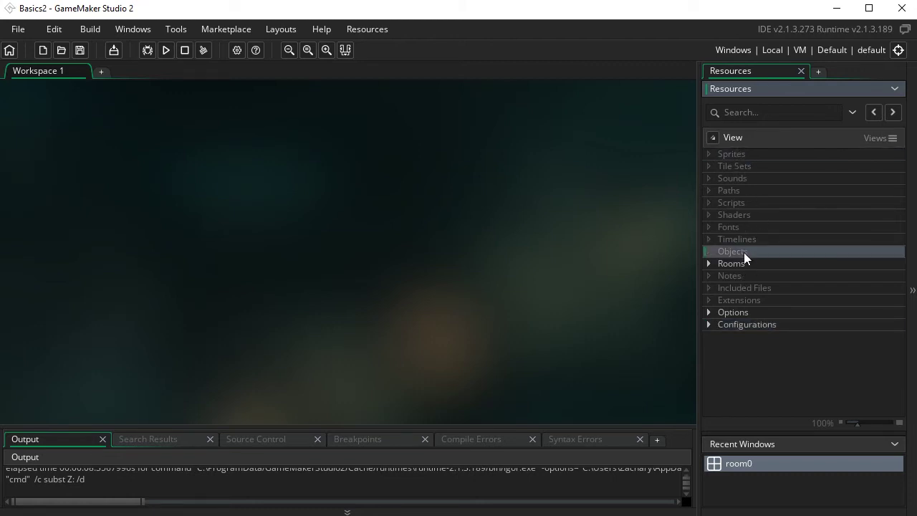
{"action": "left_click", "coordinate": [743, 264]}
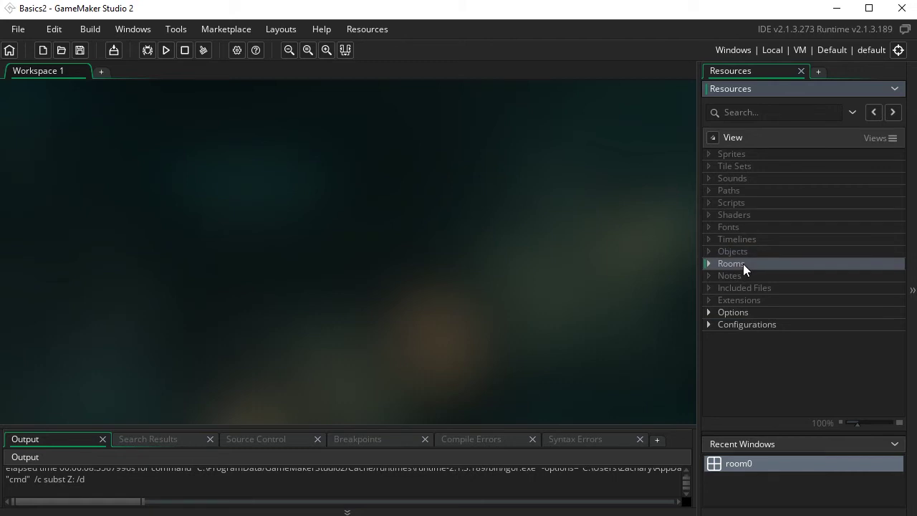
{"action": "left_click", "coordinate": [753, 179]}
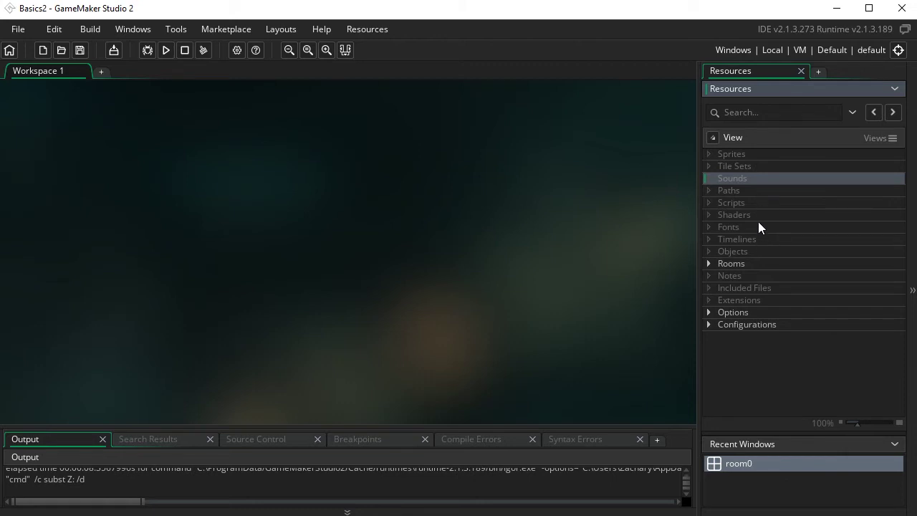
Review the Sprites, Sounds, Objects and Rooms categories in the resource tree.
{"action": "left_click", "coordinate": [752, 158]}
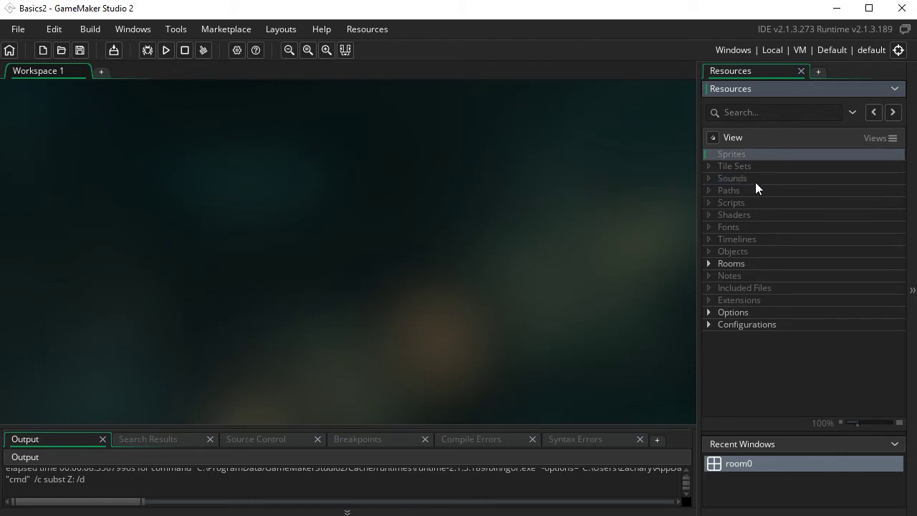
{"action": "left_click", "coordinate": [755, 179]}
{"action": "left_click", "coordinate": [746, 251]}
{"action": "left_click", "coordinate": [746, 263]}
{"action": "left_click", "coordinate": [747, 250]}
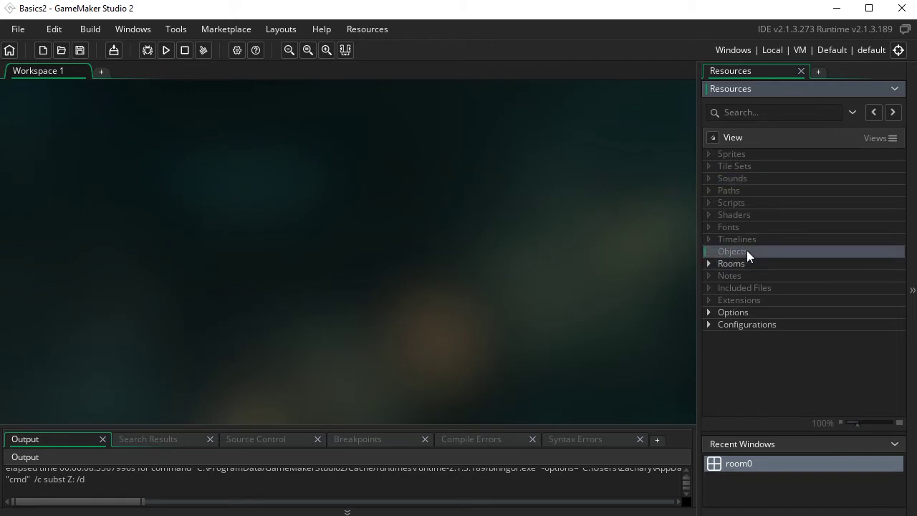
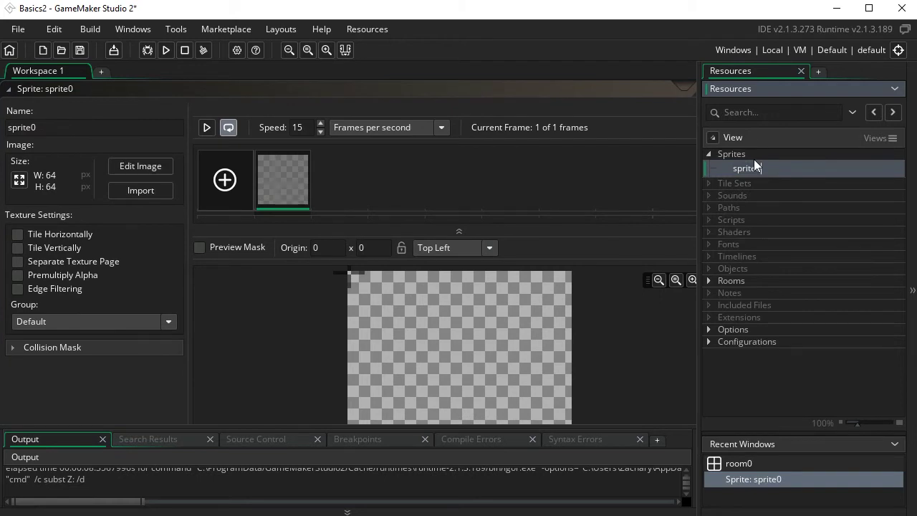
Open the blank 64 x 64 sprite0 image for editing and choose black as the drawing colour.
{"action": "double_click", "coordinate": [68, 127]}
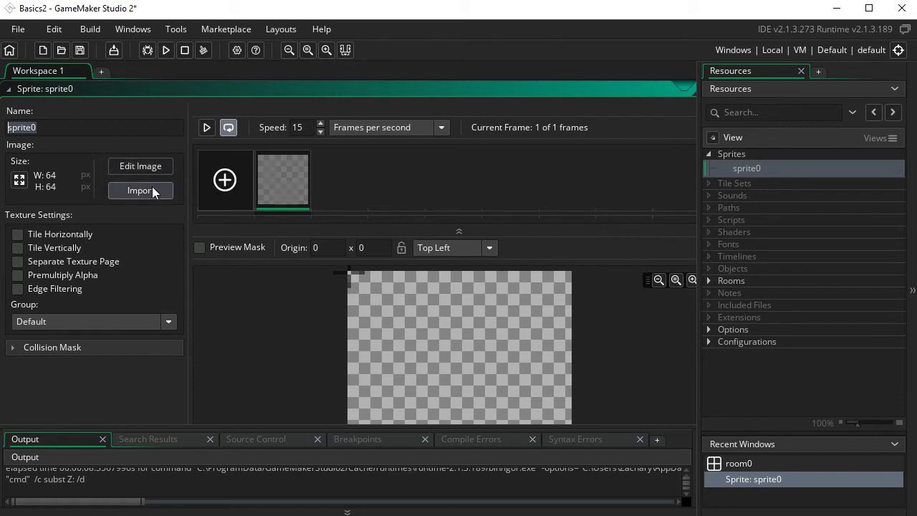
{"action": "scroll", "coordinate": [537, 187], "scroll_direction": "down", "scroll_amount": 1}
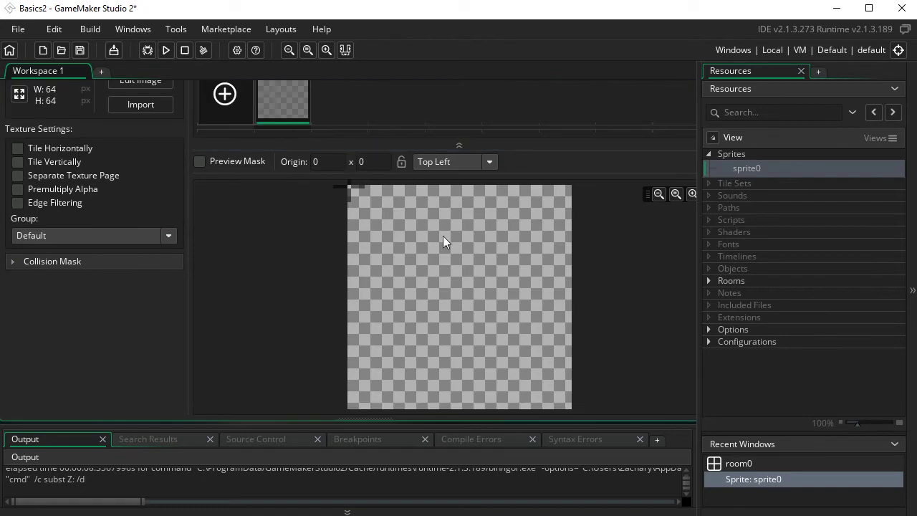
{"action": "scroll", "coordinate": [443, 236], "scroll_direction": "up", "scroll_amount": 2}
{"action": "left_click", "coordinate": [147, 209]}
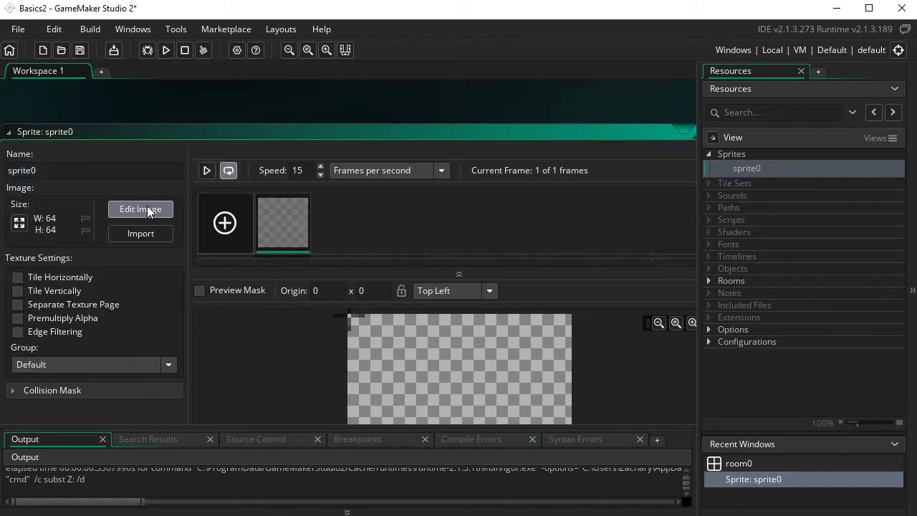
{"action": "left_click", "coordinate": [539, 197]}
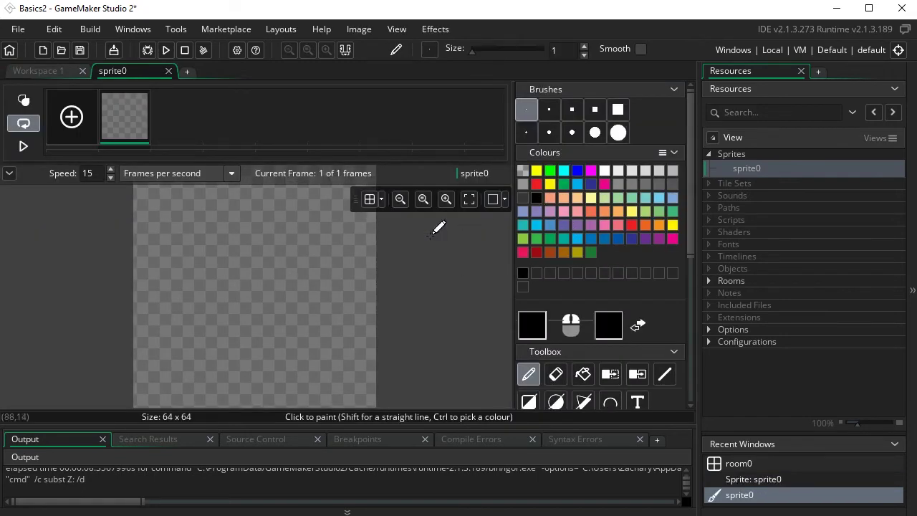
Draw a test scribble on the sprite0 canvas, check its preview in Workspace 1, and clear the canvas.
{"action": "mouse_move", "coordinate": [252, 311]}
{"action": "left_mouse_down"}
{"action": "mouse_move", "coordinate": [239, 290]}
{"action": "mouse_move", "coordinate": [258, 341]}
{"action": "mouse_move", "coordinate": [273, 328]}
{"action": "mouse_move", "coordinate": [266, 355]}
{"action": "left_mouse_up"}
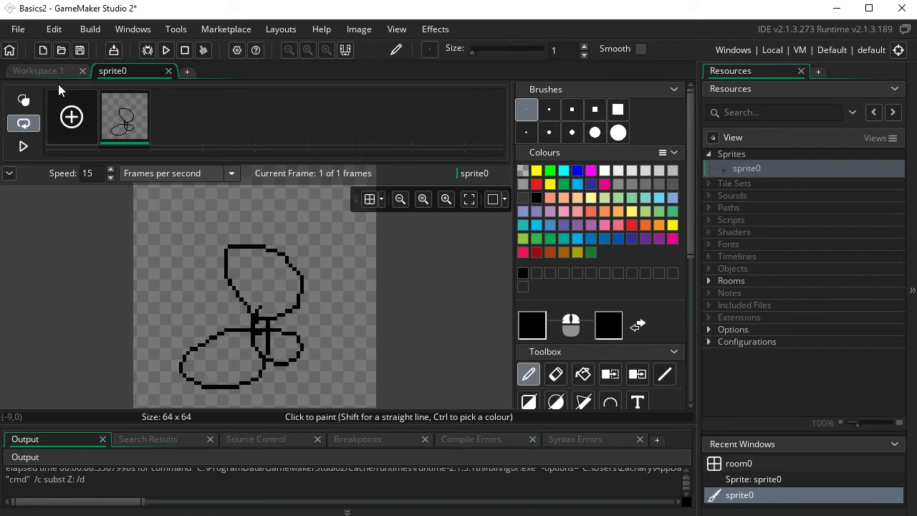
{"action": "left_click", "coordinate": [45, 72]}
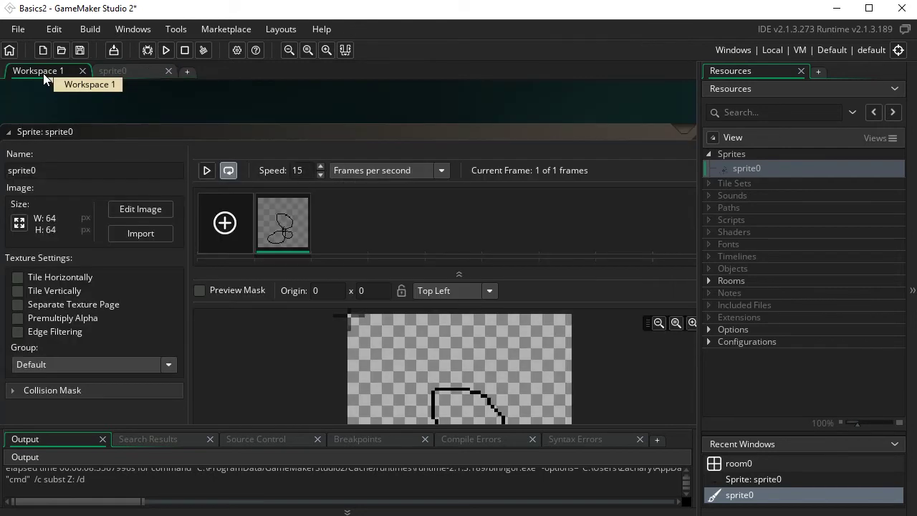
{"action": "left_click", "coordinate": [130, 71]}
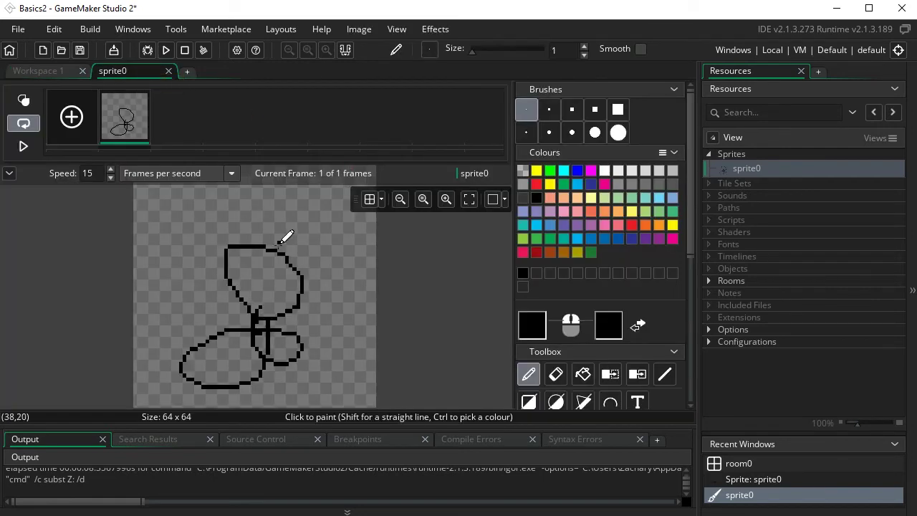
{"action": "key", "text": "Delete"}
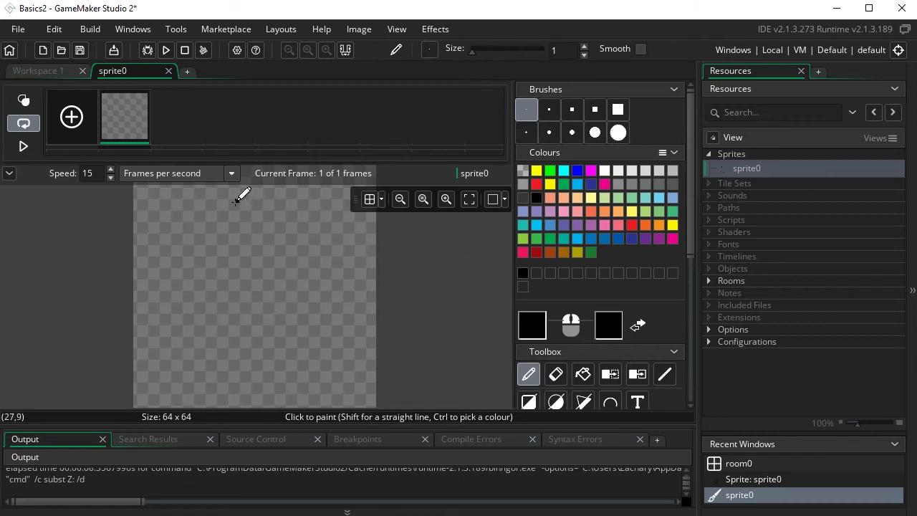
Draw a black freehand face filling most of the canvas, with a head outline, two eyes with pupils and a grinning mouth.
{"action": "mouse_move", "coordinate": [223, 205]}
{"action": "left_mouse_down"}
{"action": "mouse_move", "coordinate": [141, 273]}
{"action": "mouse_move", "coordinate": [151, 336]}
{"action": "mouse_move", "coordinate": [194, 395]}
{"action": "mouse_move", "coordinate": [303, 372]}
{"action": "mouse_move", "coordinate": [339, 293]}
{"action": "mouse_move", "coordinate": [270, 195]}
{"action": "mouse_move", "coordinate": [225, 205]}
{"action": "left_mouse_up"}
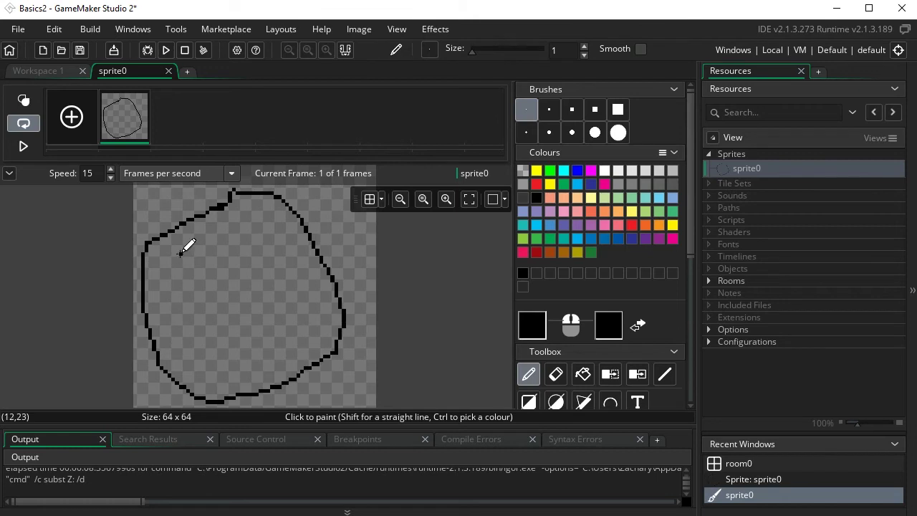
{"action": "mouse_move", "coordinate": [183, 252]}
{"action": "left_mouse_down"}
{"action": "mouse_move", "coordinate": [225, 274]}
{"action": "mouse_move", "coordinate": [198, 249]}
{"action": "mouse_move", "coordinate": [223, 262]}
{"action": "mouse_move", "coordinate": [296, 318]}
{"action": "mouse_move", "coordinate": [243, 256]}
{"action": "left_mouse_up"}
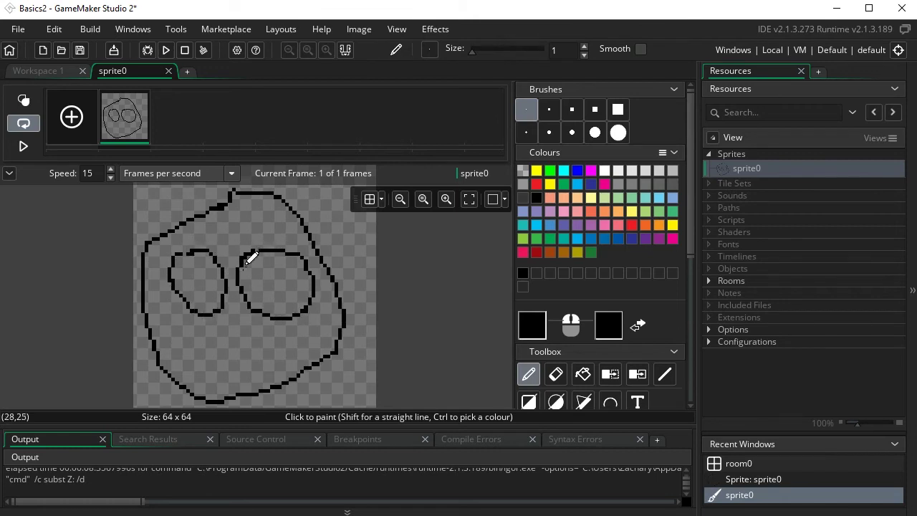
{"action": "mouse_move", "coordinate": [185, 327]}
{"action": "left_mouse_down"}
{"action": "mouse_move", "coordinate": [293, 342]}
{"action": "mouse_move", "coordinate": [223, 371]}
{"action": "mouse_move", "coordinate": [183, 331]}
{"action": "left_mouse_up"}
{"action": "mouse_move", "coordinate": [191, 281]}
{"action": "left_mouse_down"}
{"action": "mouse_move", "coordinate": [198, 277]}
{"action": "mouse_move", "coordinate": [196, 285]}
{"action": "left_mouse_up"}
{"action": "left_click_drag", "start_coordinate": [277, 285], "coordinate": [286, 276]}
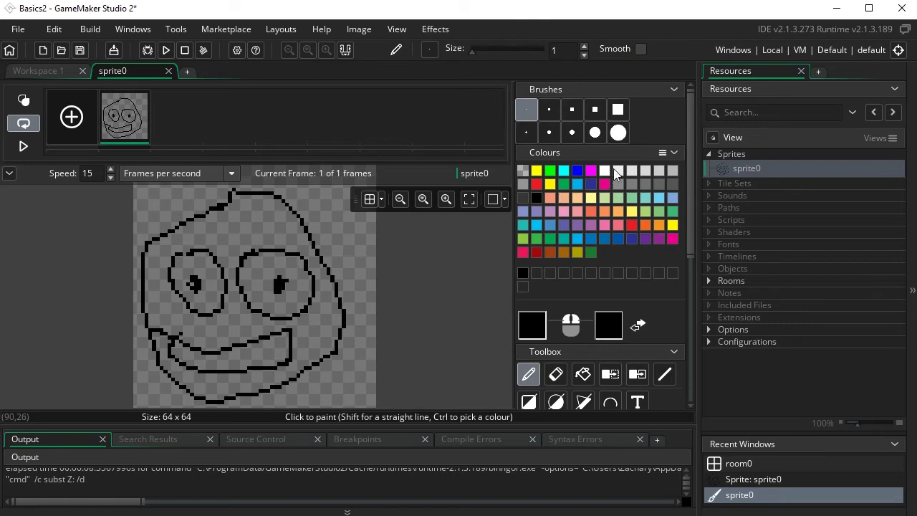
Fill the face with blue, the larger eye with light blue and the mouth with teal.
{"action": "left_click", "coordinate": [577, 170]}
{"action": "key", "text": "f"}
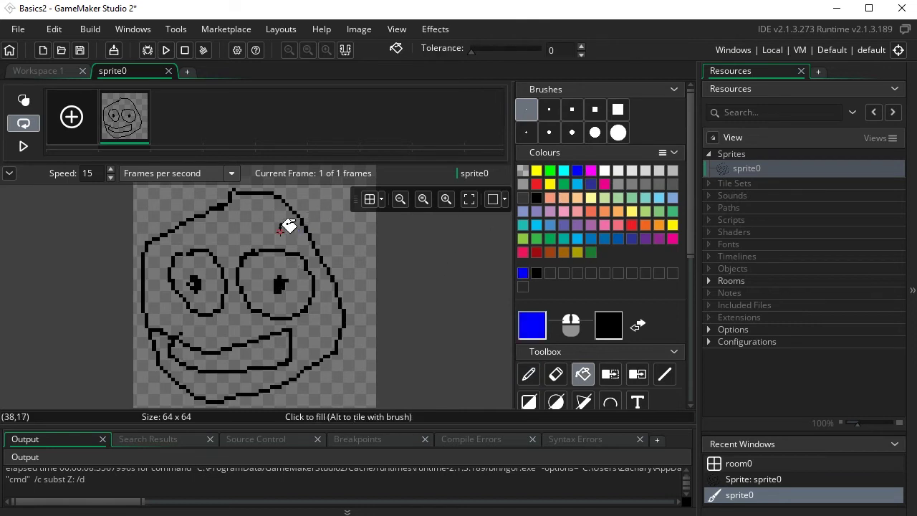
{"action": "left_click", "coordinate": [287, 230]}
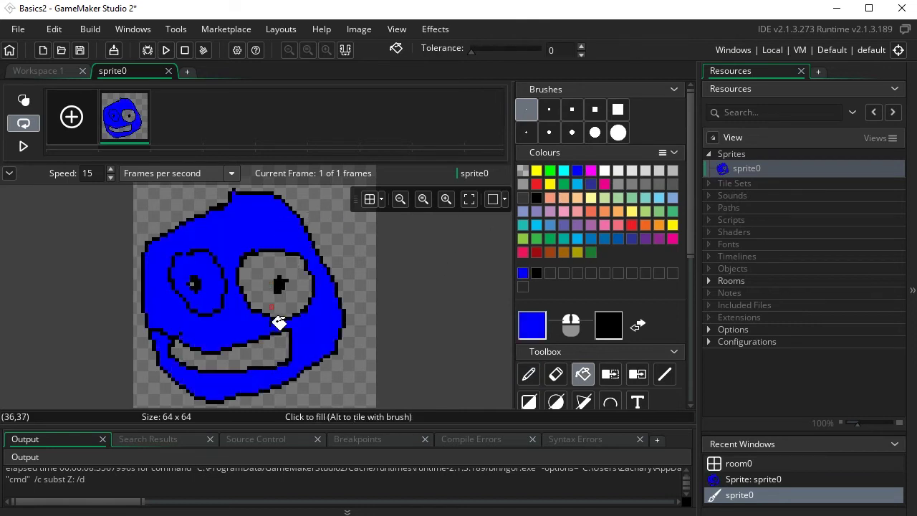
{"action": "left_click", "coordinate": [577, 184]}
{"action": "left_click", "coordinate": [270, 268]}
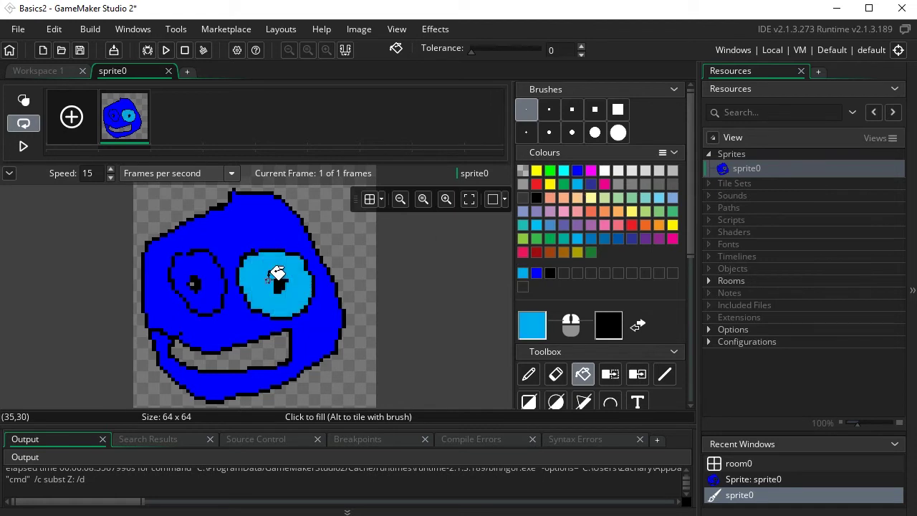
{"action": "left_click", "coordinate": [566, 241]}
{"action": "left_click", "coordinate": [271, 352]}
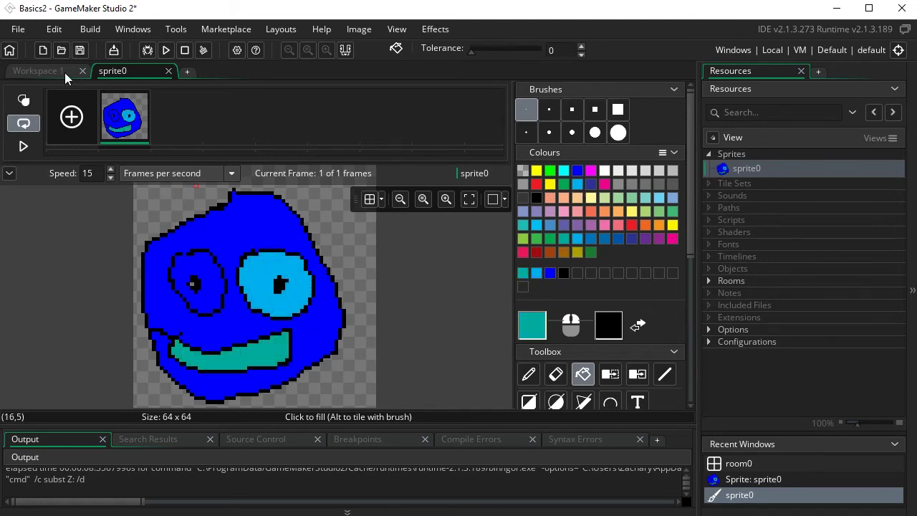
Close the sprite's image editor and rename the sprite as spr_player.
{"action": "left_click", "coordinate": [169, 71]}
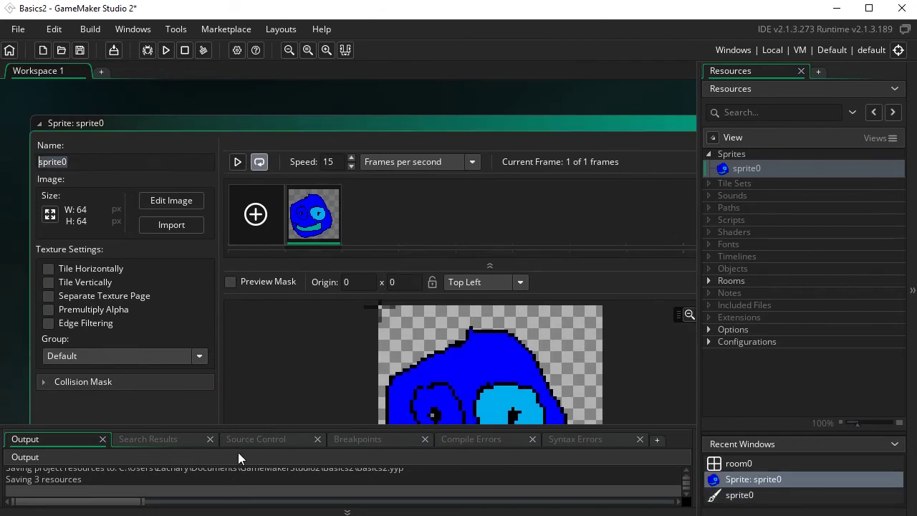
{"action": "type", "text": "spr_player"}
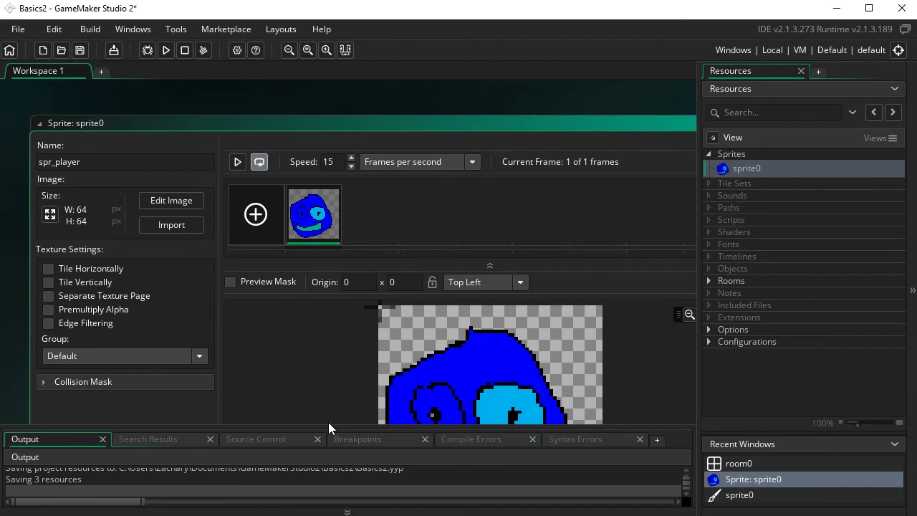
{"action": "key", "text": "Return"}
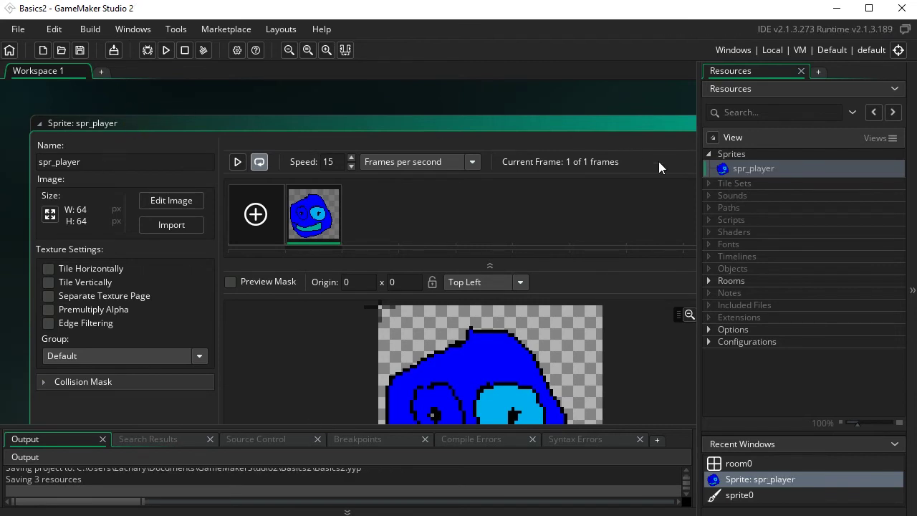
Create a new object in the Objects group and name it obj_player.
{"action": "right_click", "coordinate": [748, 268]}
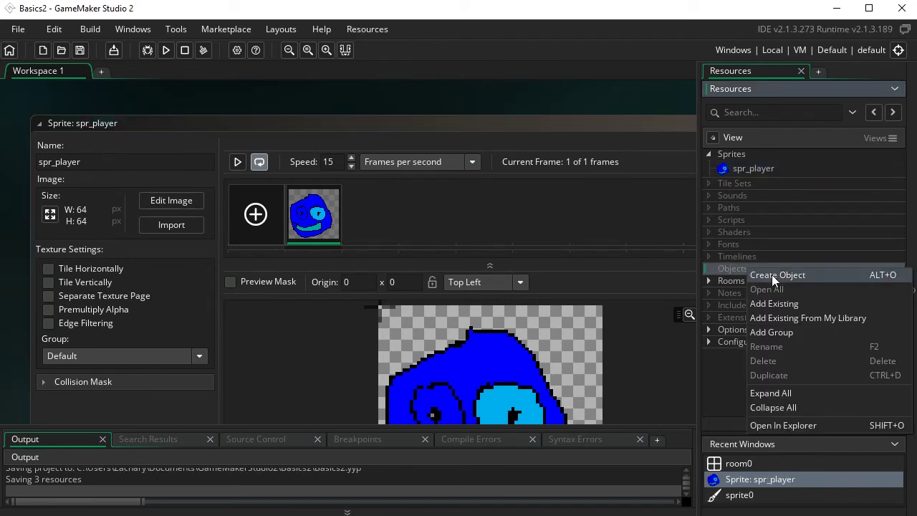
{"action": "left_click", "coordinate": [772, 274]}
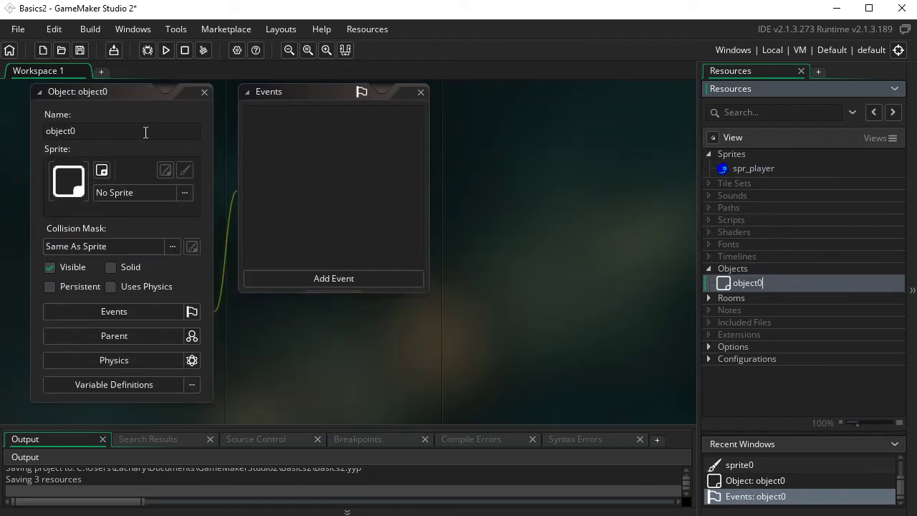
{"action": "double_click", "coordinate": [145, 131]}
{"action": "type", "text": "obj"}
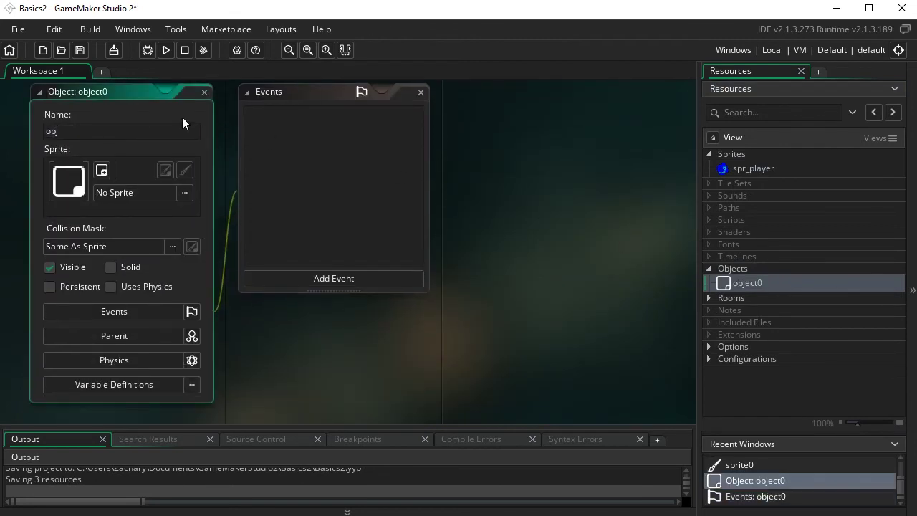
{"action": "type", "text": "_player"}
{"action": "key", "text": "Return"}
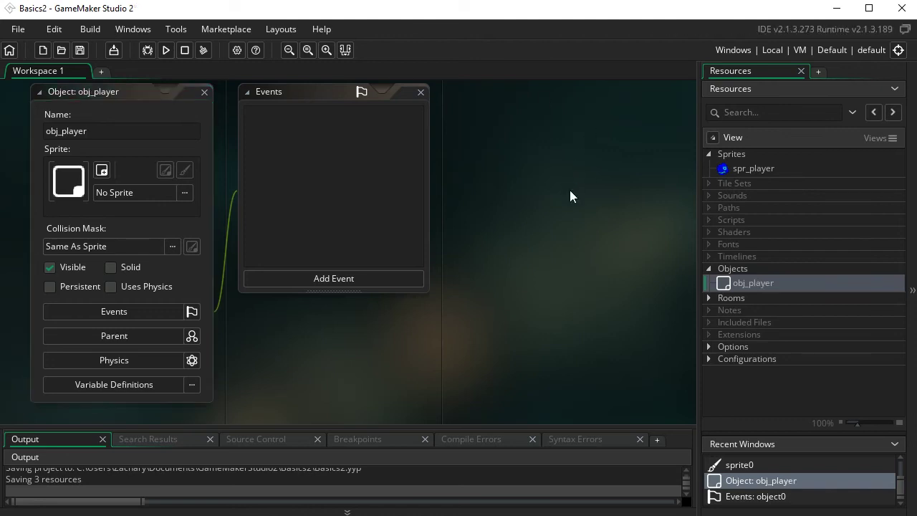
Assign the spr_player sprite to obj_player.
{"action": "left_click", "coordinate": [763, 168]}
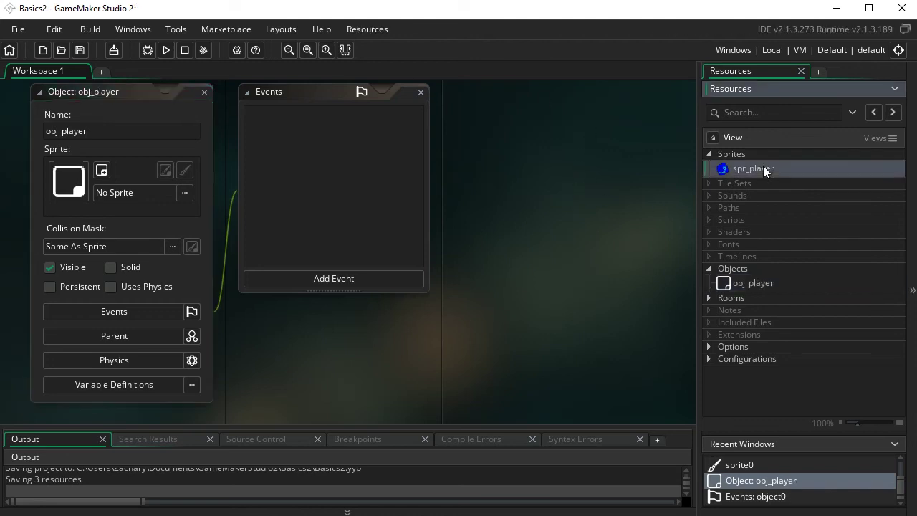
{"action": "left_click", "coordinate": [777, 282]}
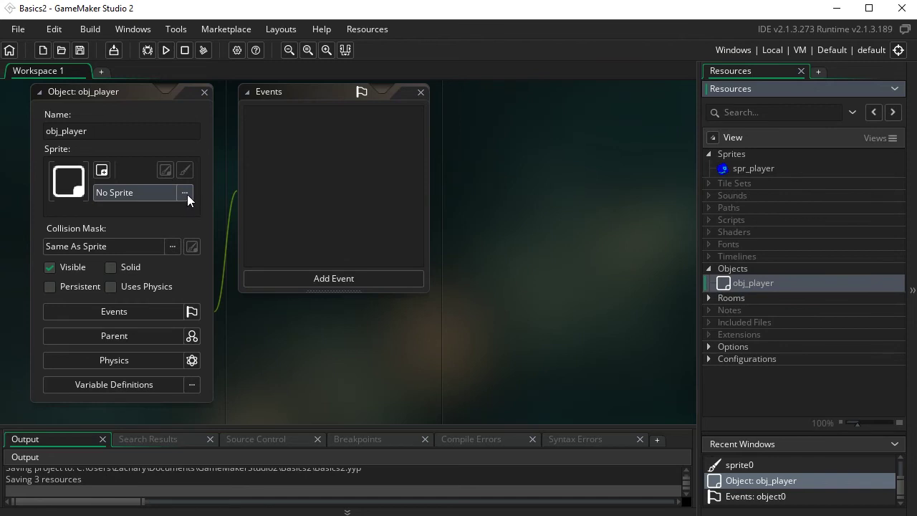
{"action": "left_click", "coordinate": [110, 127]}
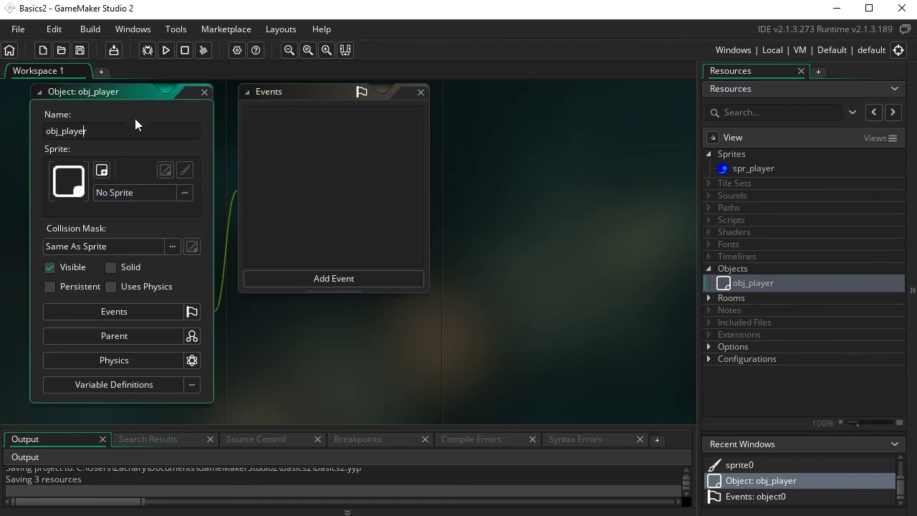
{"action": "left_click", "coordinate": [184, 193]}
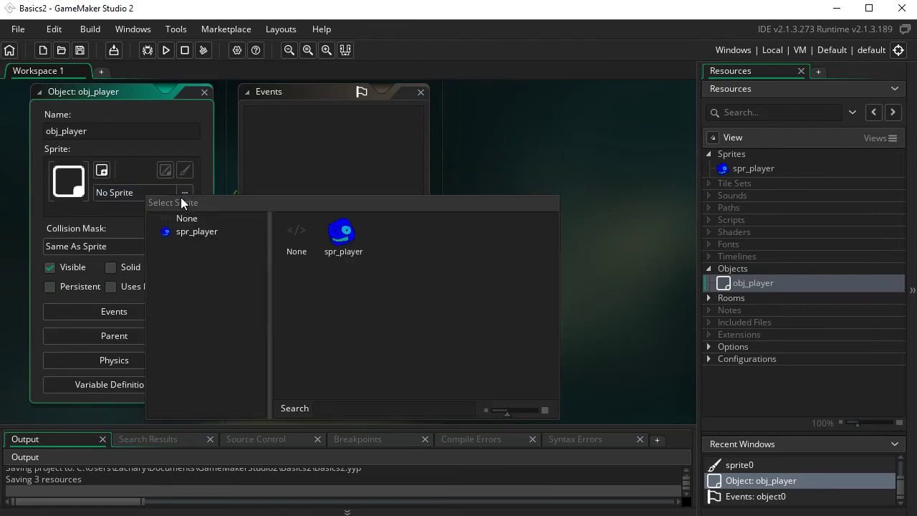
{"action": "left_click_drag", "start_coordinate": [181, 197], "coordinate": [182, 189]}
{"action": "left_click", "coordinate": [131, 198]}
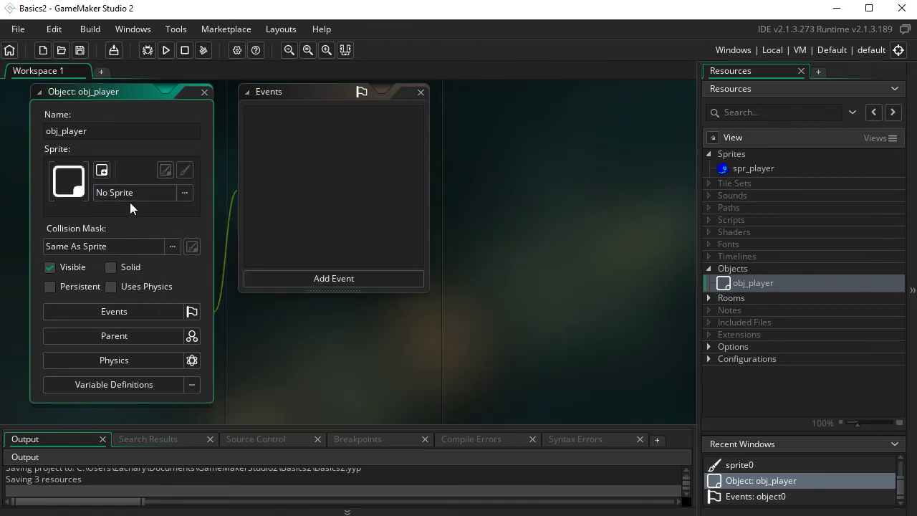
{"action": "left_click", "coordinate": [154, 191]}
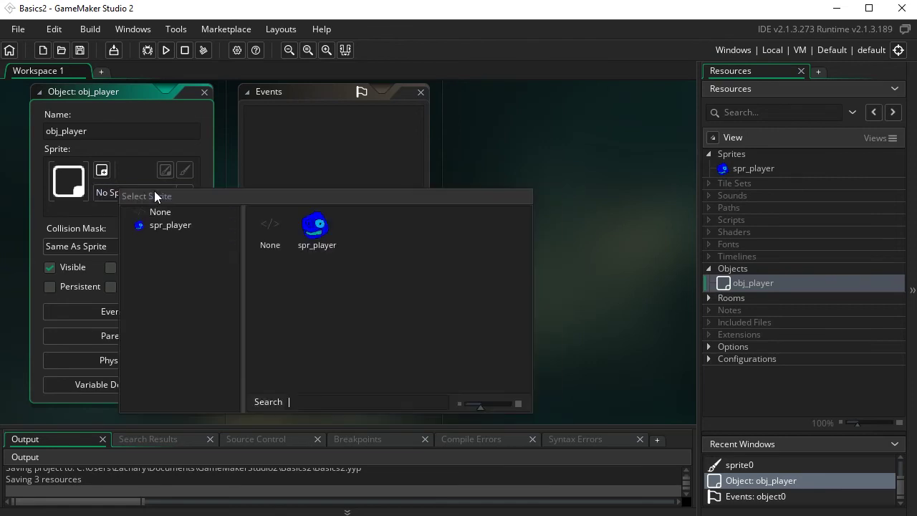
{"action": "left_click", "coordinate": [317, 227]}
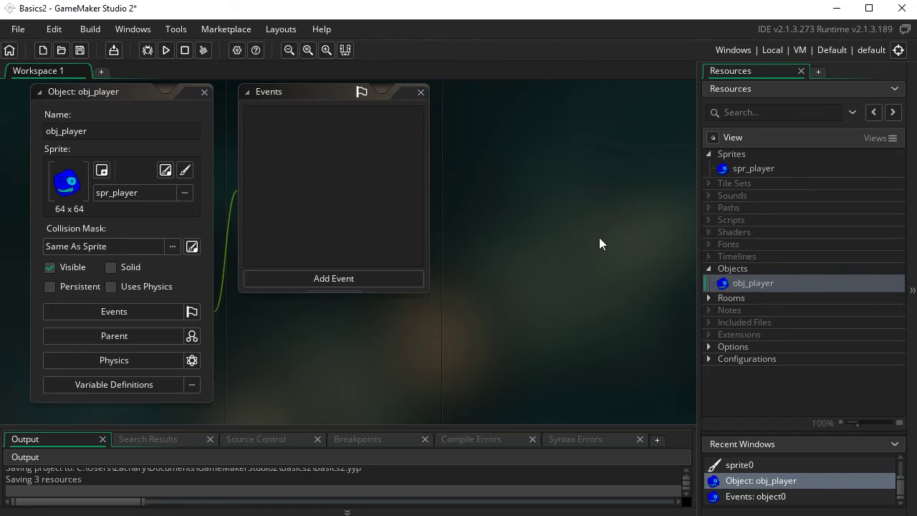
Open room0 from the Rooms group in the room editor and rename it rm_level1.
{"action": "left_click", "coordinate": [709, 299]}
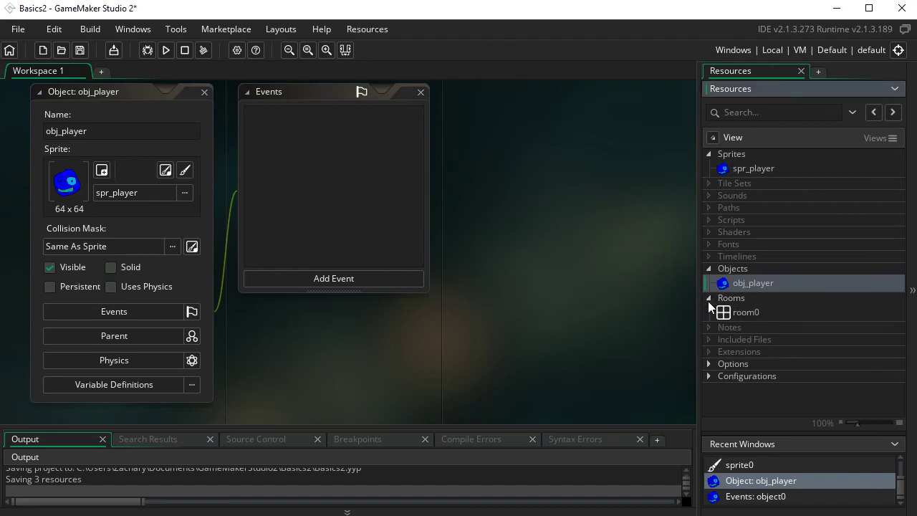
{"action": "double_click", "coordinate": [749, 313]}
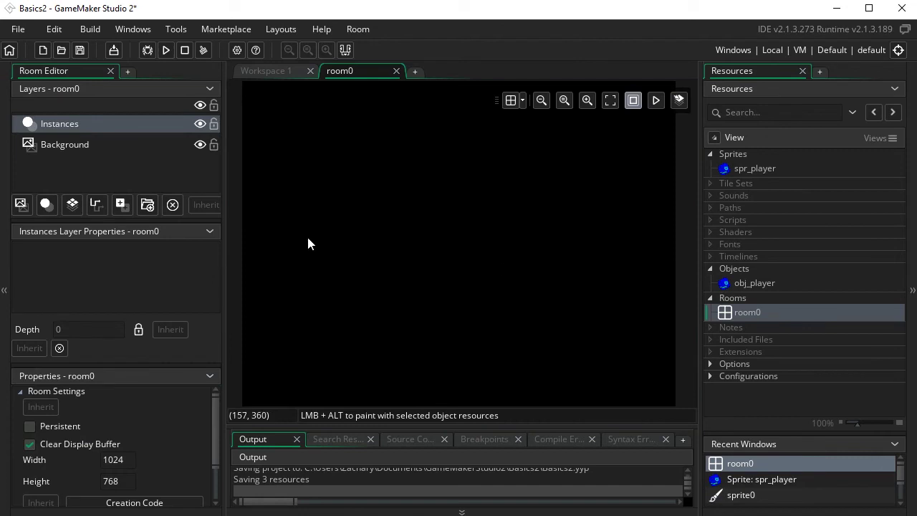
{"action": "right_click", "coordinate": [738, 311]}
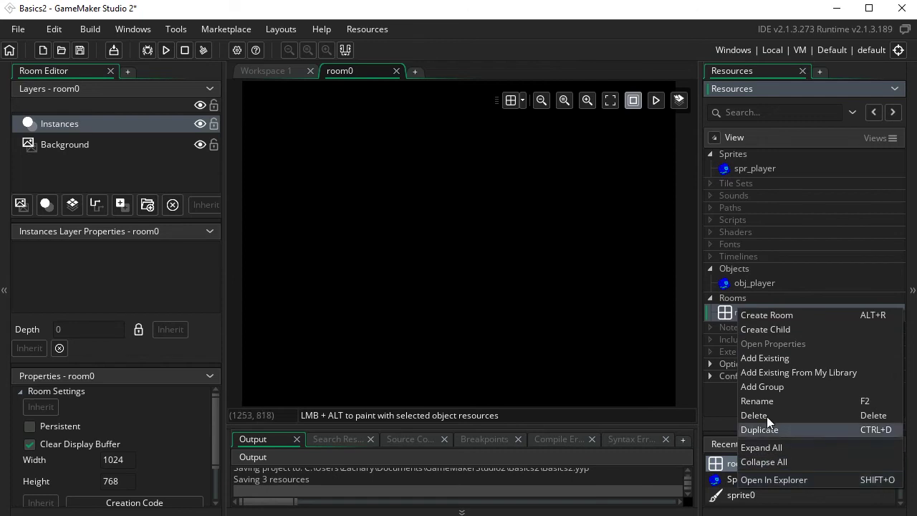
{"action": "left_click", "coordinate": [746, 310]}
{"action": "right_click", "coordinate": [746, 309]}
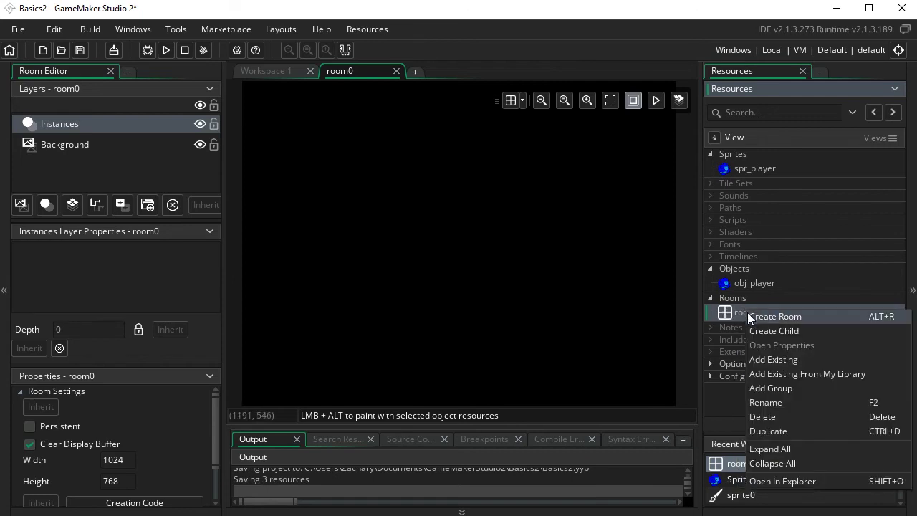
{"action": "left_click", "coordinate": [841, 400]}
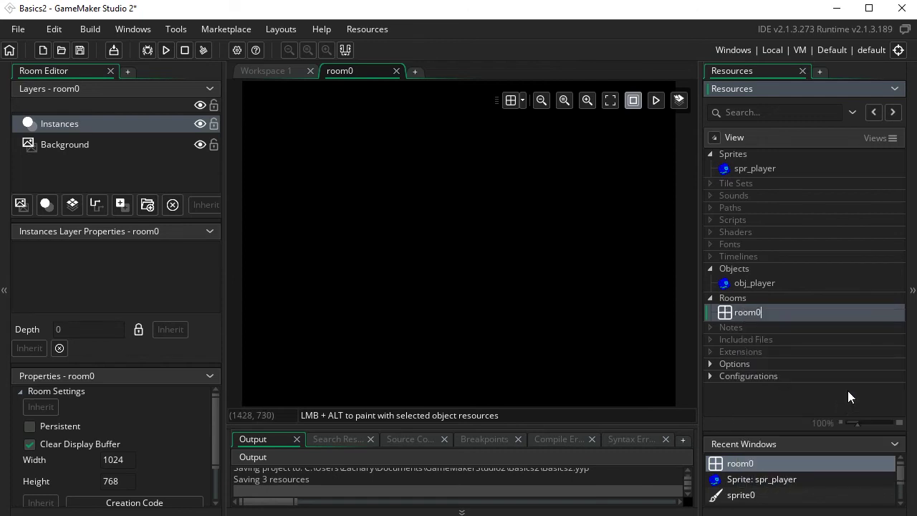
{"action": "type", "text": "rm_level1"}
{"action": "key", "text": "Return"}
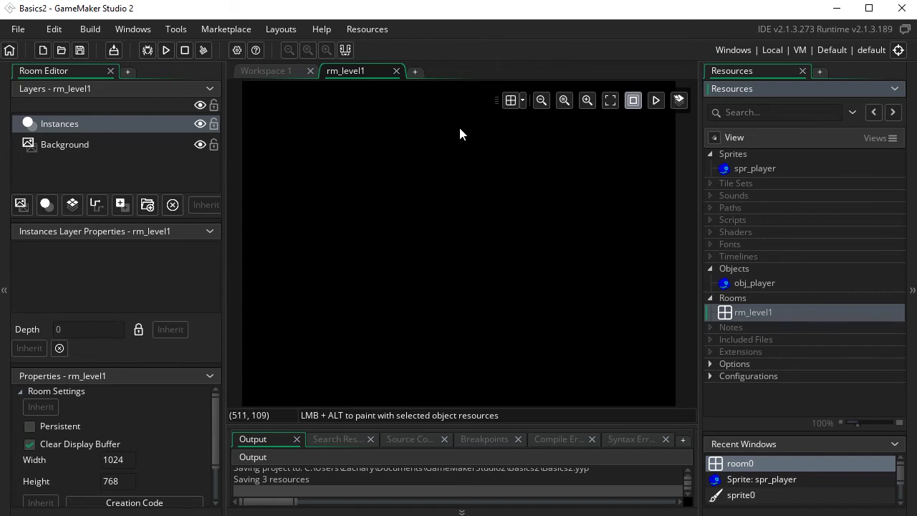
{"action": "left_click", "coordinate": [362, 131]}
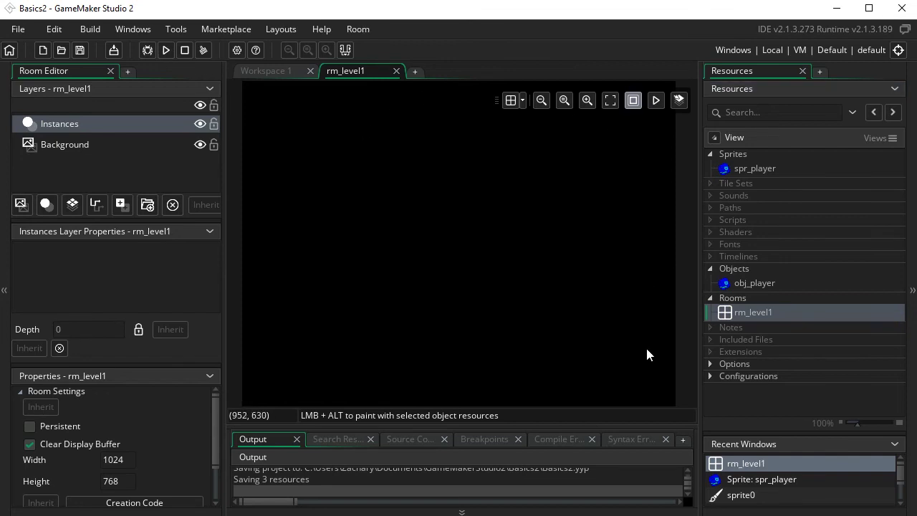
Set the Background layer's colour in rm_level1 to white (FFFFFF).
{"action": "left_click", "coordinate": [77, 146]}
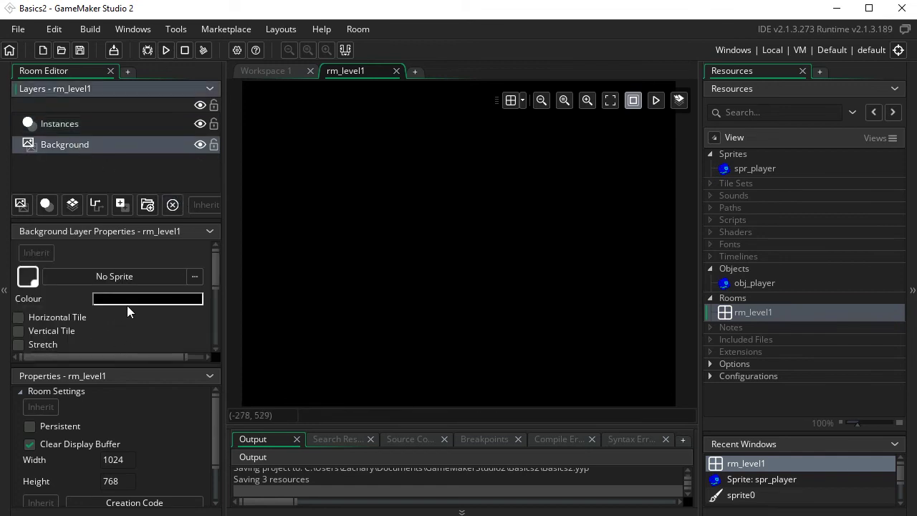
{"action": "left_click", "coordinate": [148, 299]}
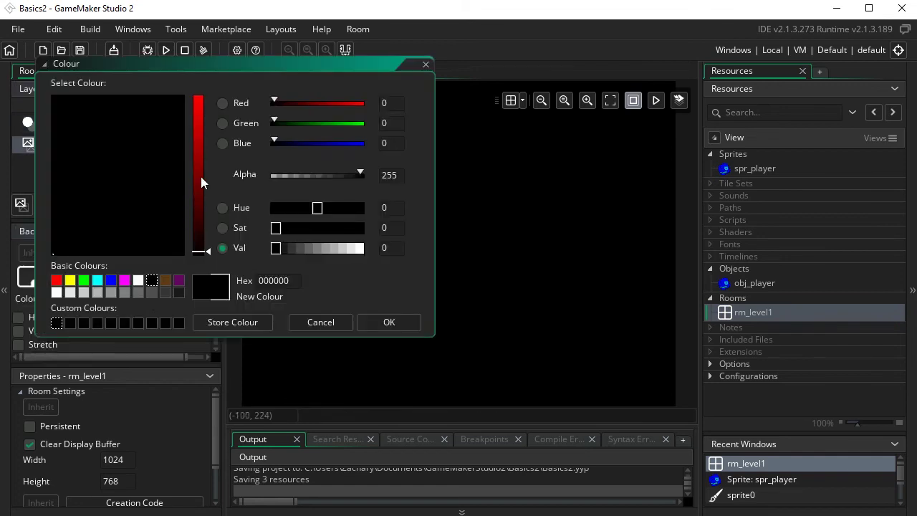
{"action": "left_click", "coordinate": [139, 280]}
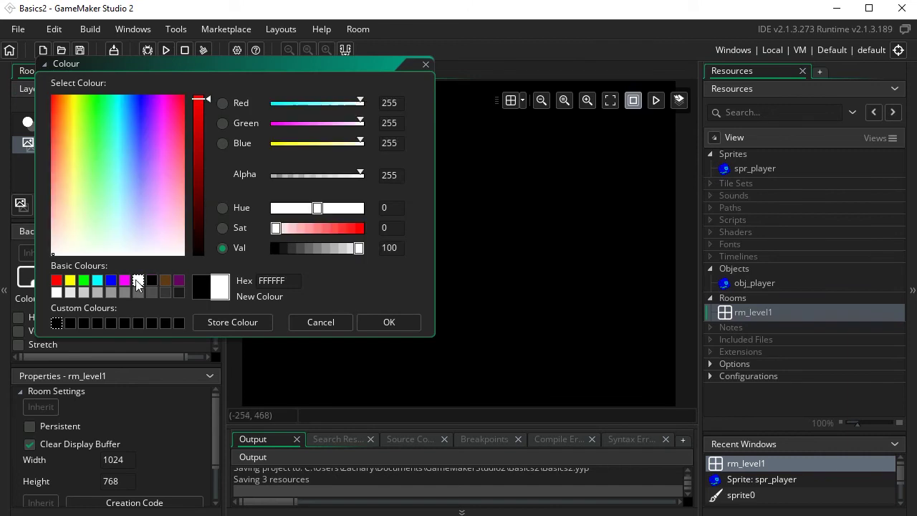
{"action": "left_click", "coordinate": [380, 323]}
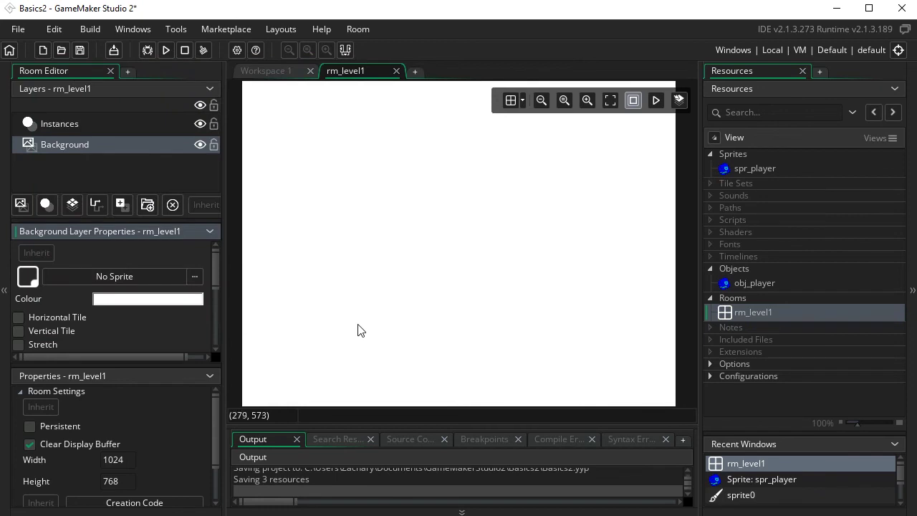
Change the Background layer's colour to pale yellow (FFF996).
{"action": "left_click", "coordinate": [177, 299]}
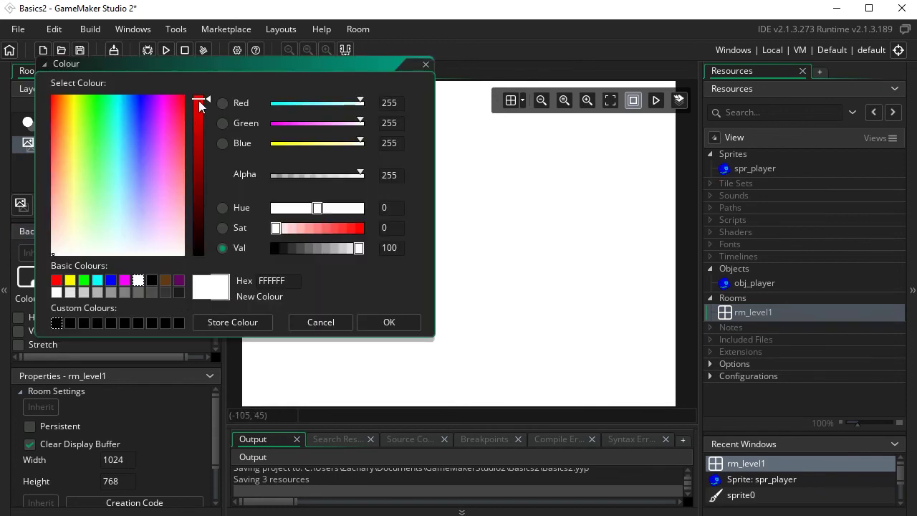
{"action": "left_click_drag", "start_coordinate": [119, 201], "coordinate": [79, 190]}
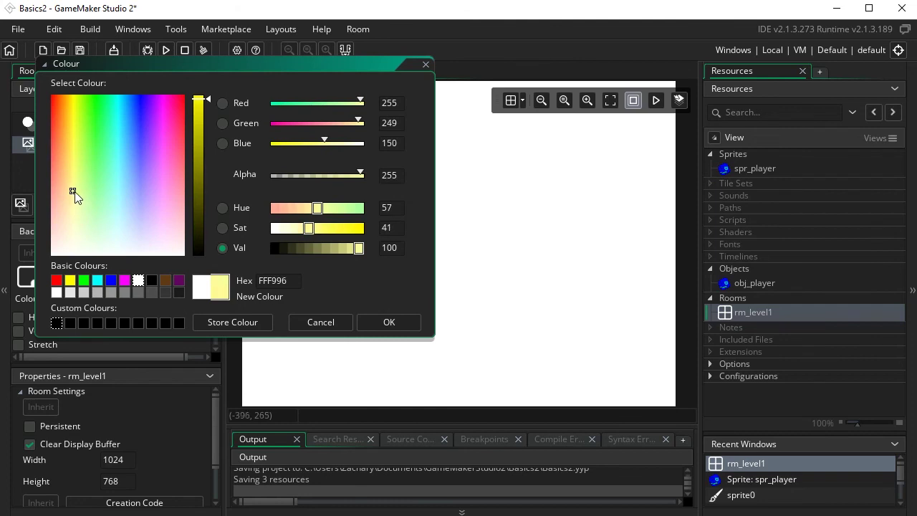
{"action": "left_click", "coordinate": [389, 321]}
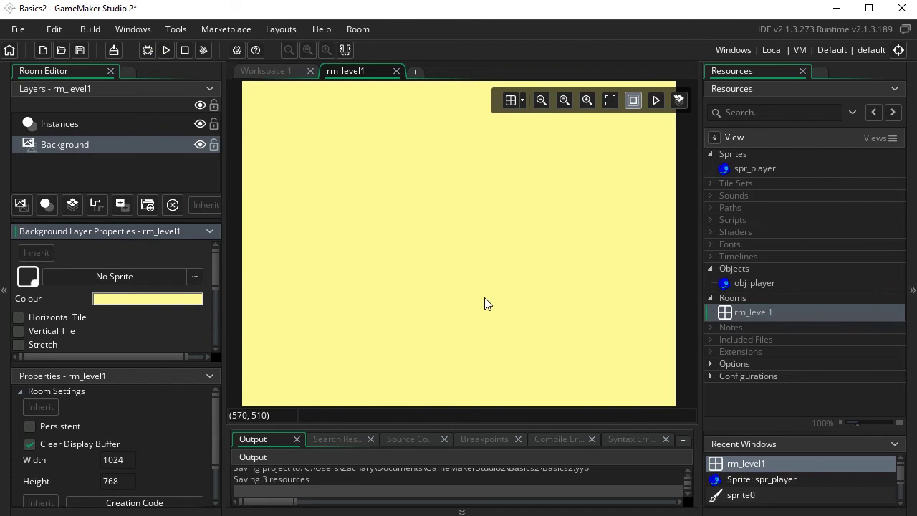
Place an instance of obj_player on the Instances layer of rm_level1 at about (323, 246).
{"action": "left_click", "coordinate": [107, 125]}
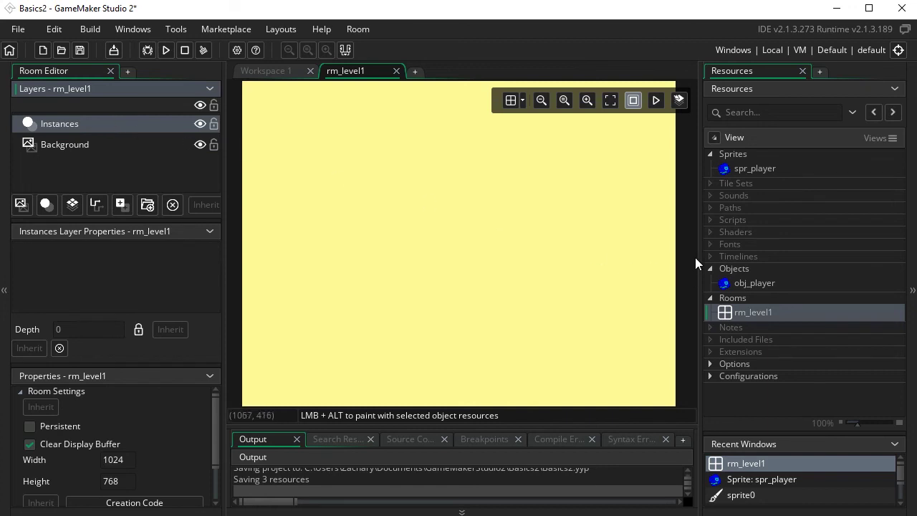
{"action": "left_click", "coordinate": [751, 283]}
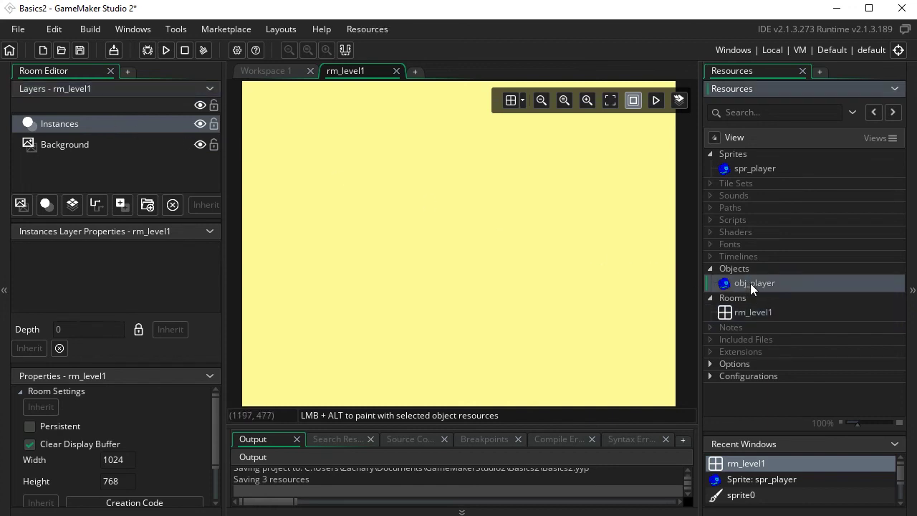
{"action": "left_click_drag", "start_coordinate": [750, 284], "coordinate": [406, 202]}
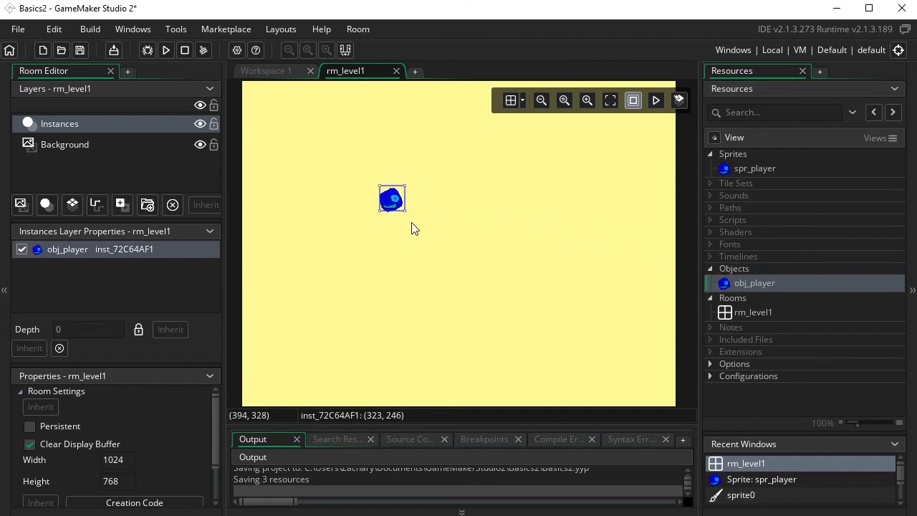
Add a second obj_player instance to the room at about (800, 385) and delete it again.
{"action": "left_click_drag", "start_coordinate": [754, 283], "coordinate": [594, 260]}
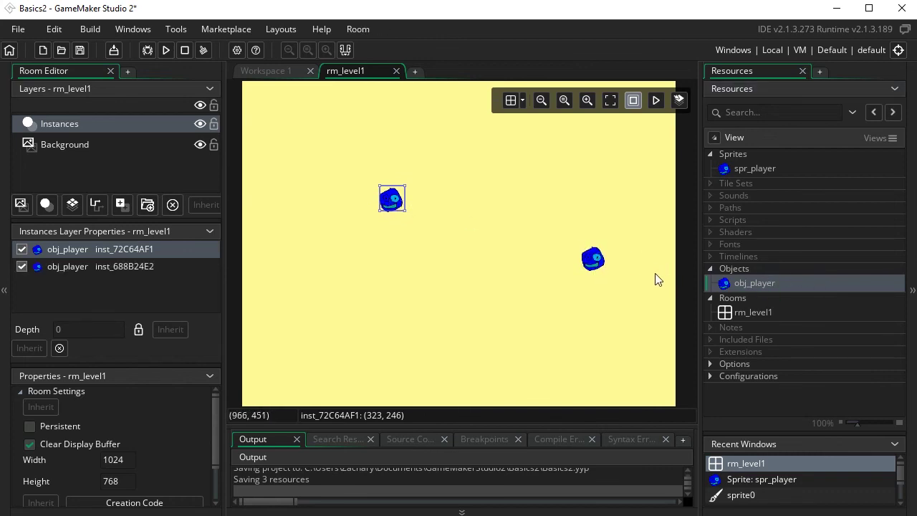
{"action": "left_click", "coordinate": [592, 266]}
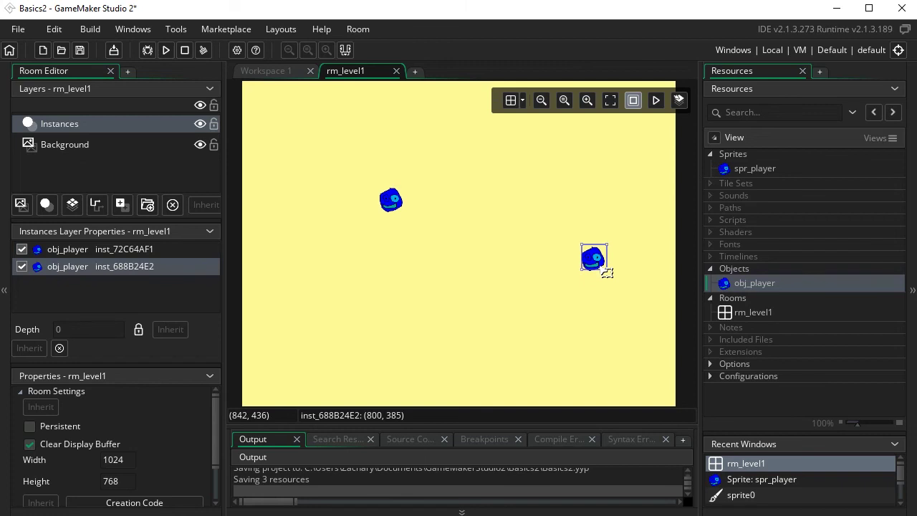
{"action": "key", "text": "Delete"}
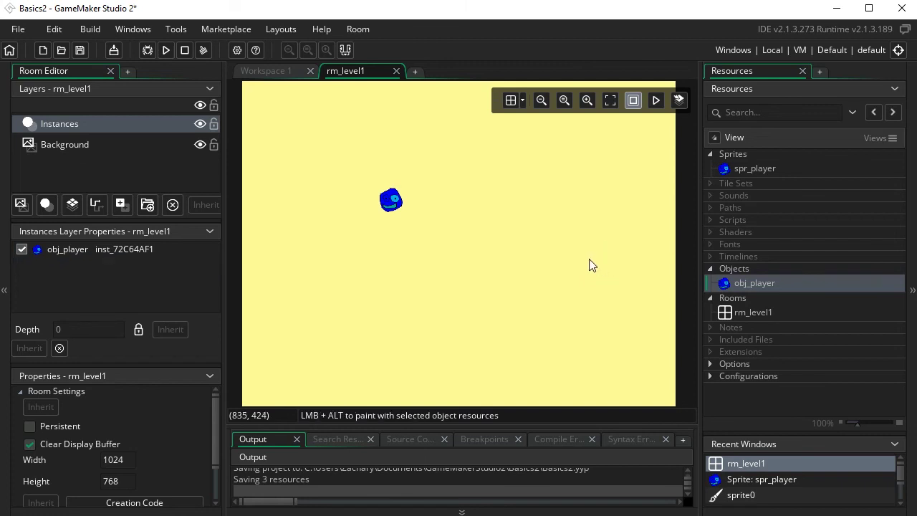
Run the game to check how the player appears in the room, and close the game window.
{"action": "left_click", "coordinate": [168, 52]}
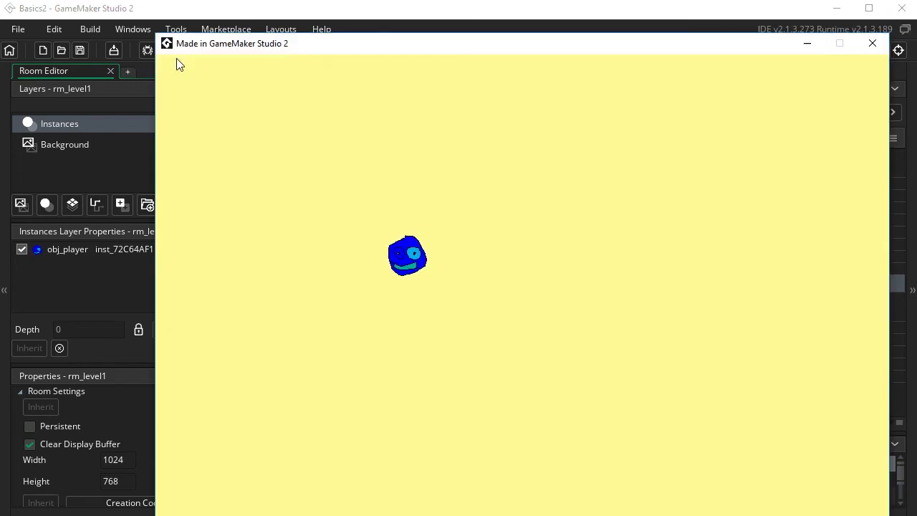
{"action": "left_click_drag", "start_coordinate": [222, 50], "coordinate": [136, 44]}
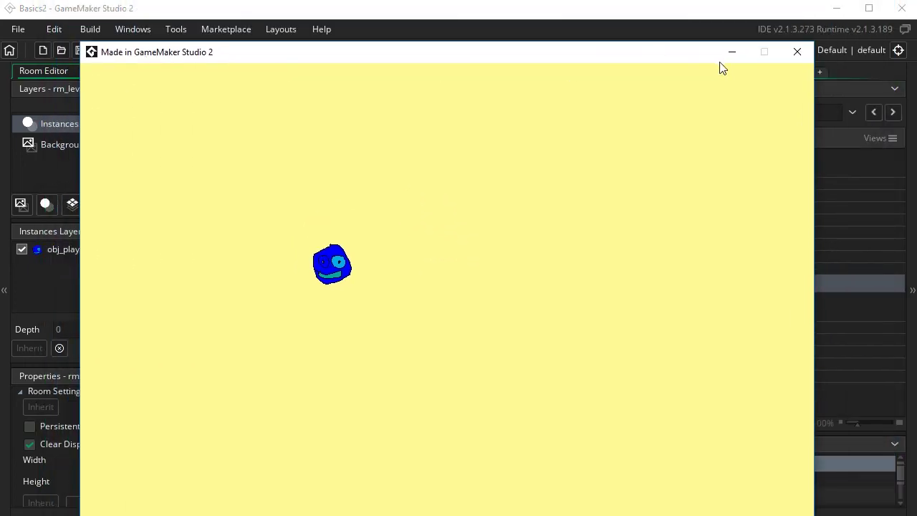
{"action": "left_click", "coordinate": [797, 46]}
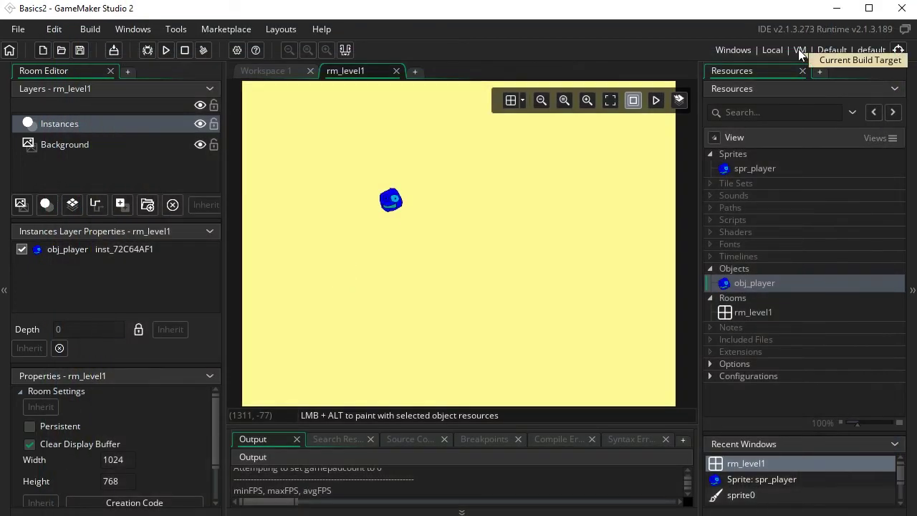
{"action": "left_click", "coordinate": [289, 73]}
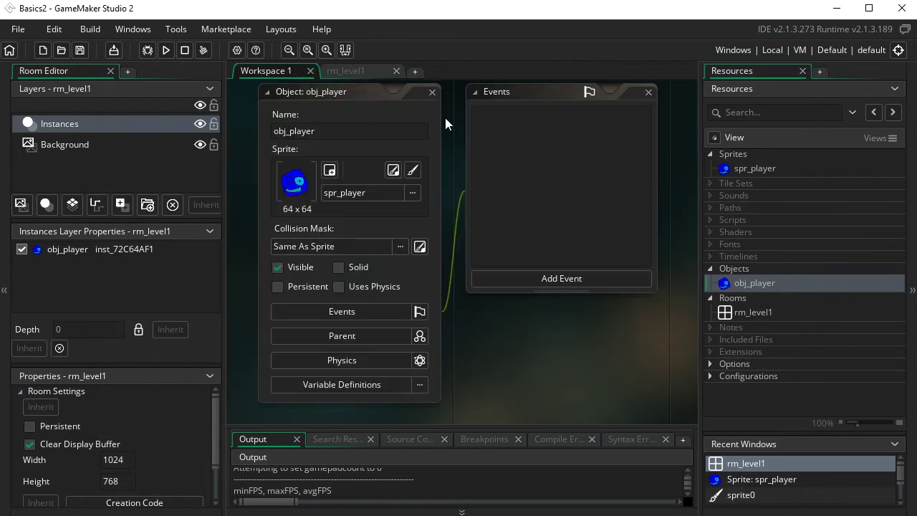
{"action": "left_click", "coordinate": [365, 71]}
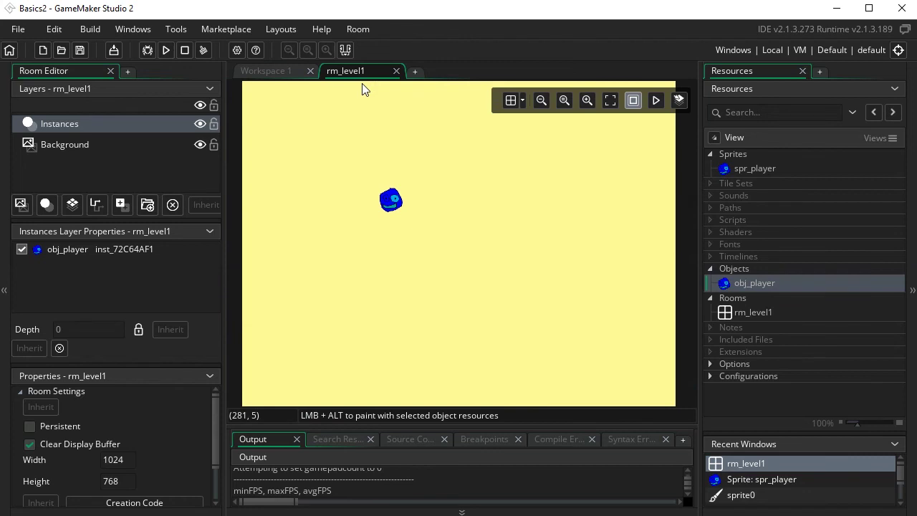